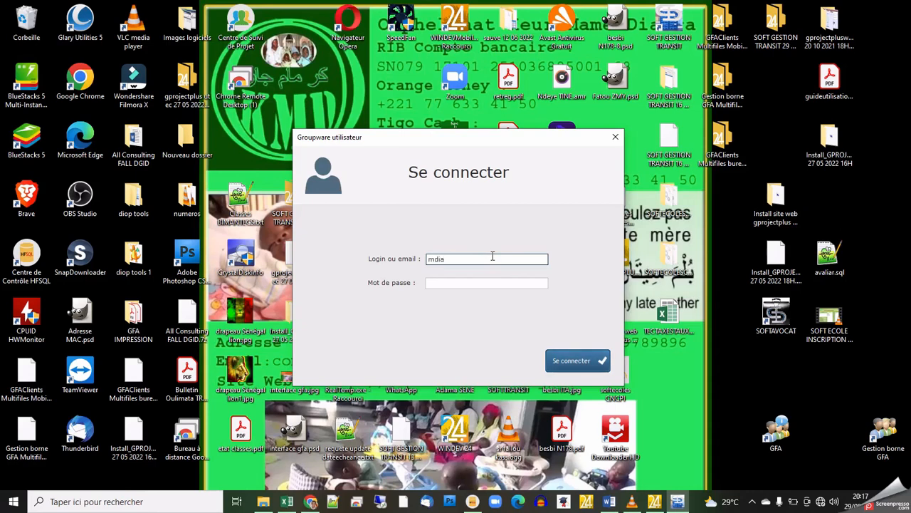
Log in by entering the user's login and account password.
text(rra)
click(457, 281)
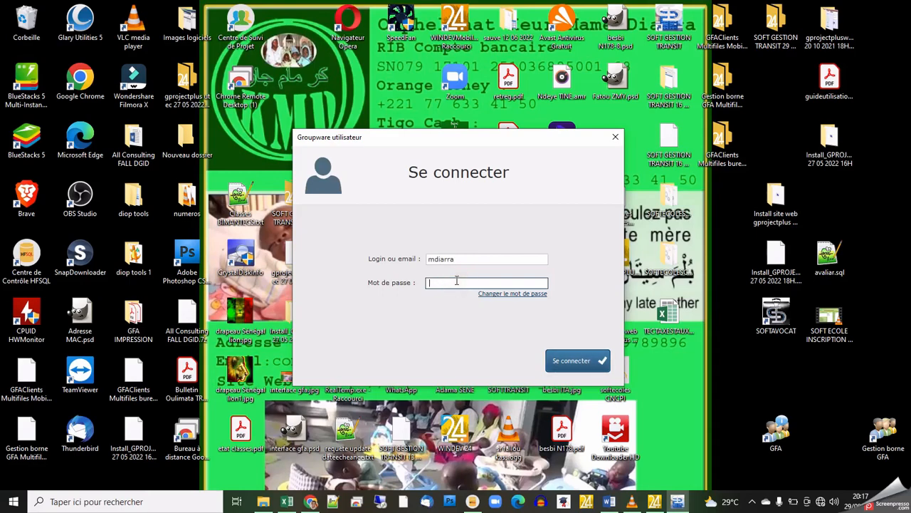
text(****)
click(578, 362)
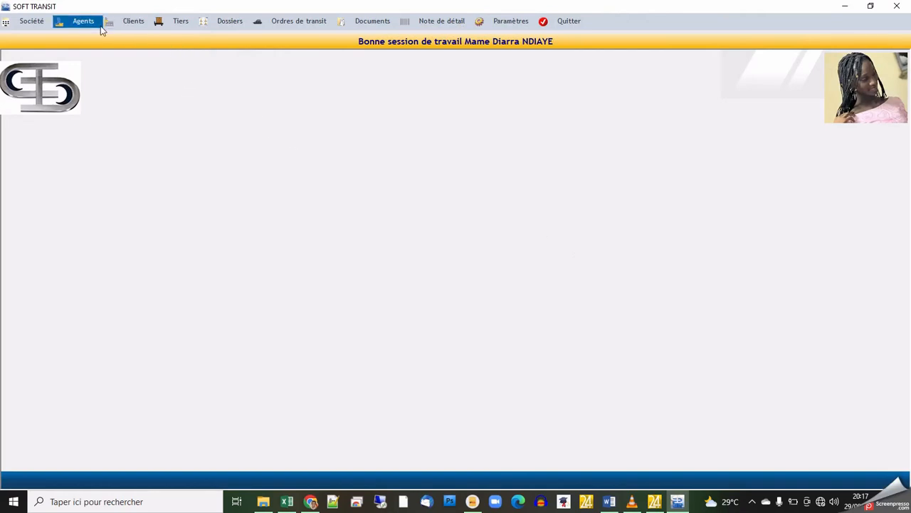
Consult the registered clients, view the SEN TRAVAIL record, and close the client consultation.
click(119, 21)
click(137, 80)
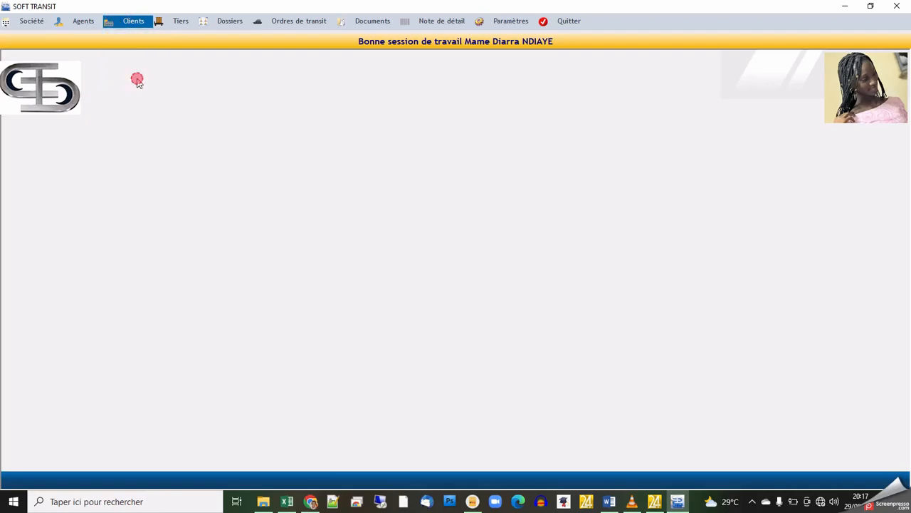
click(135, 106)
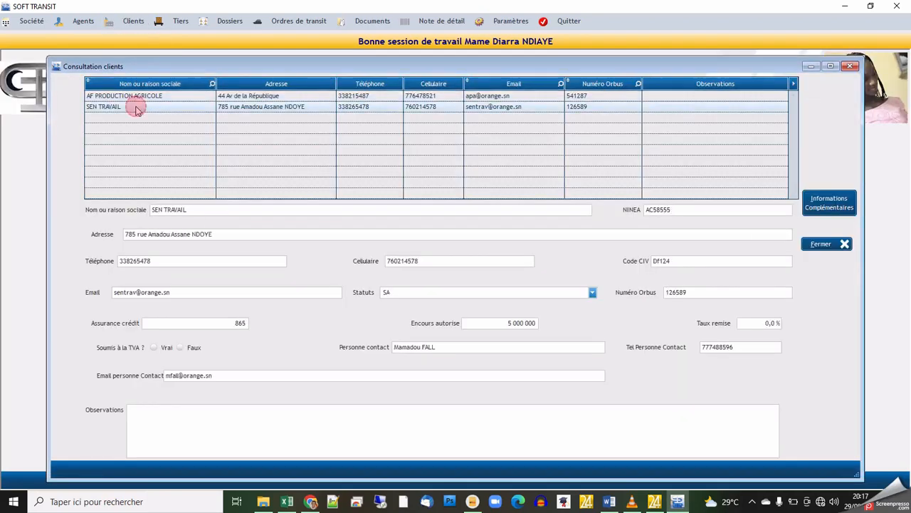
click(817, 244)
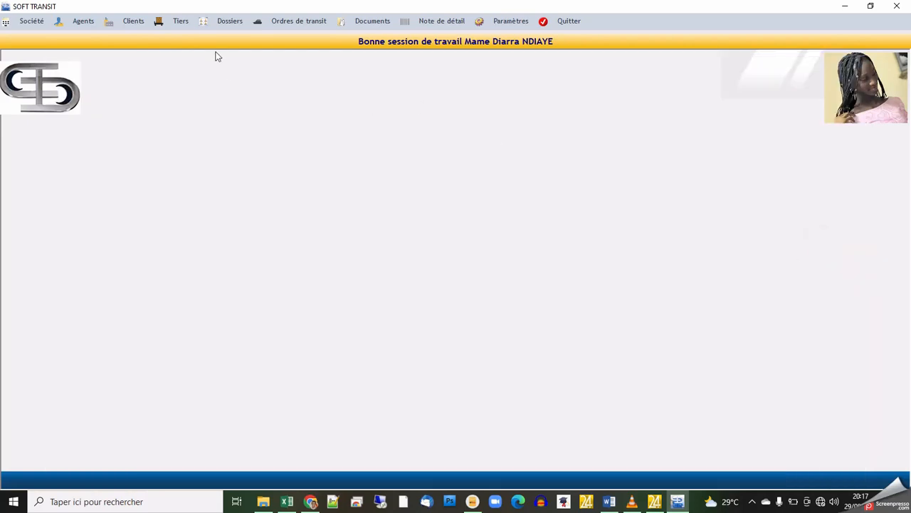
Start a new dossier for AF PRODUCTION AGRICOLE labelled "Importation de semences", with Directeur Général as the validating agent.
click(223, 27)
click(224, 37)
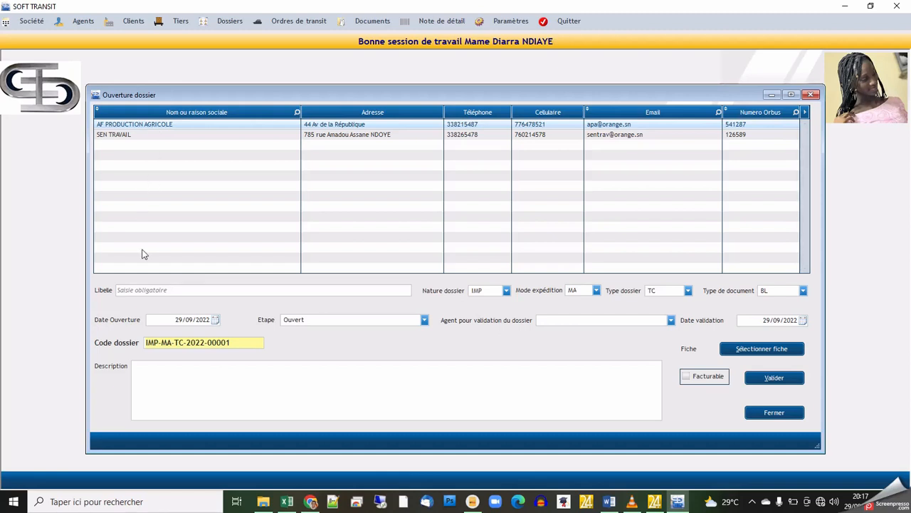
click(147, 289)
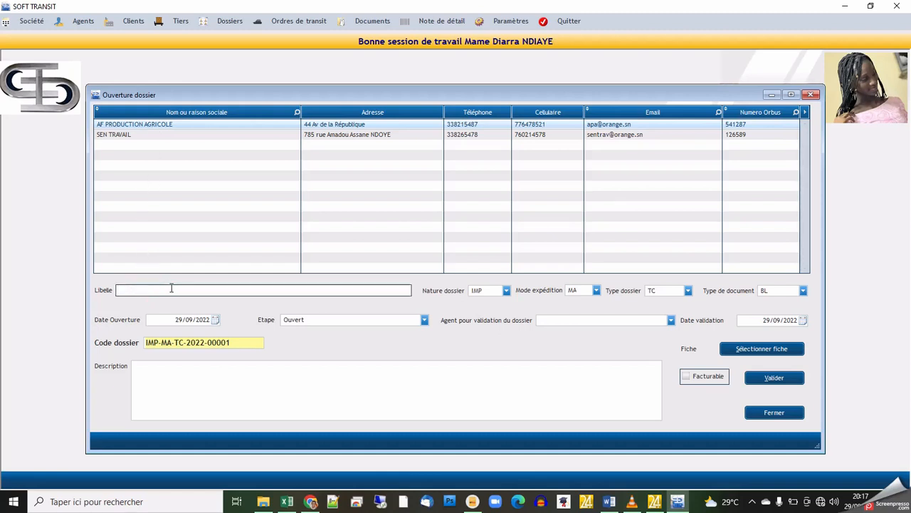
text(Importation de semences)
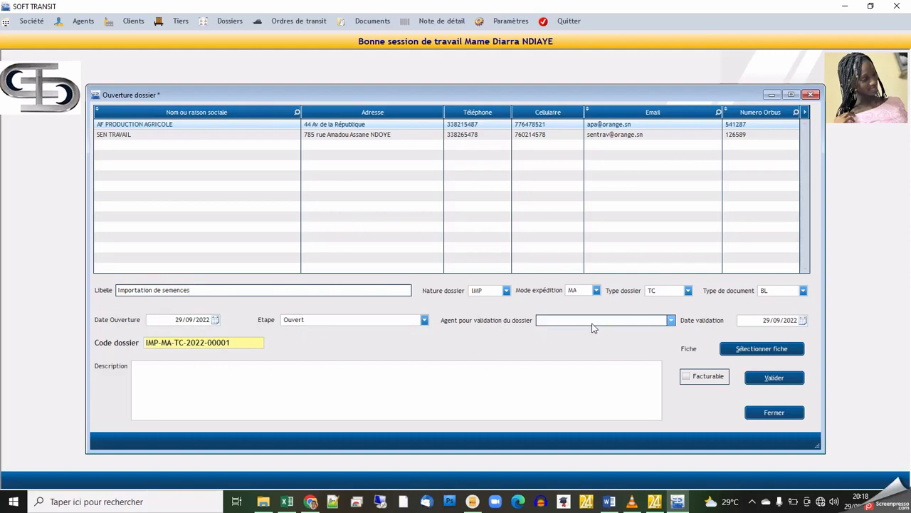
click(666, 320)
click(564, 331)
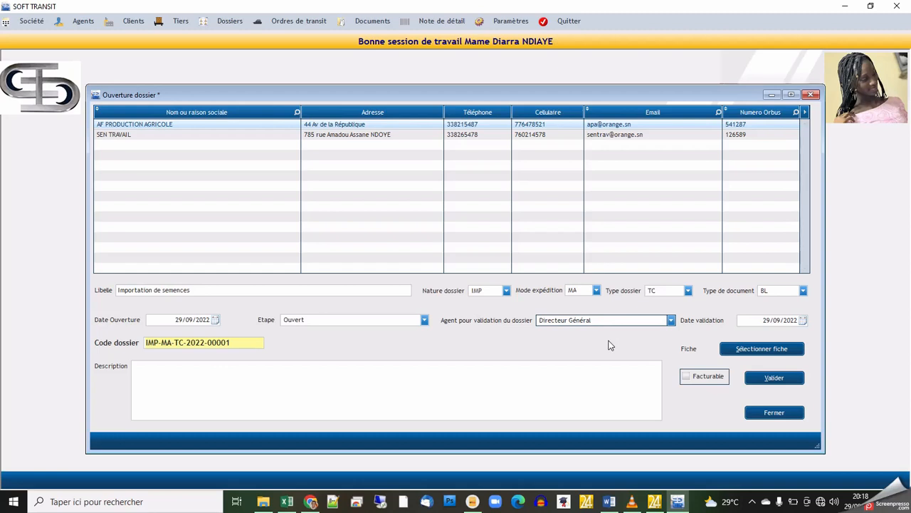
click(247, 346)
Try EXP as the dossier nature and AE as the shipping mode, restoring IMP and MA.
click(507, 291)
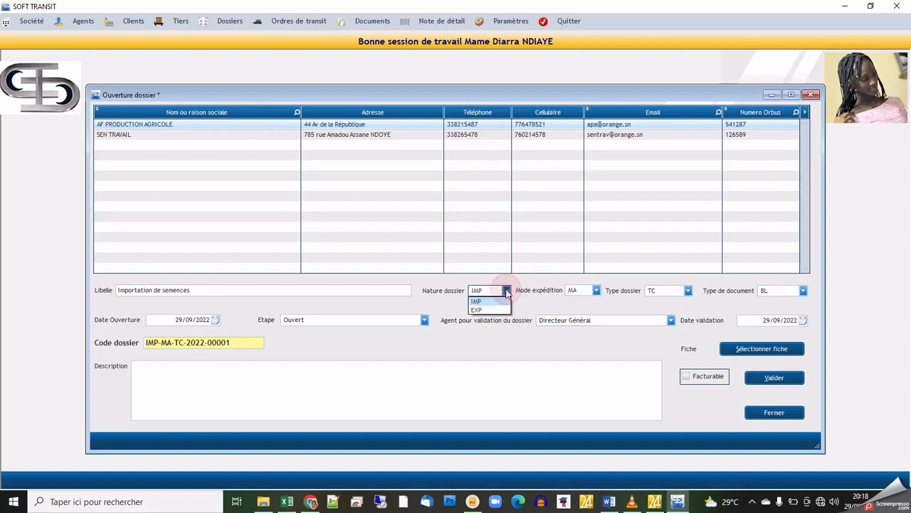
click(490, 307)
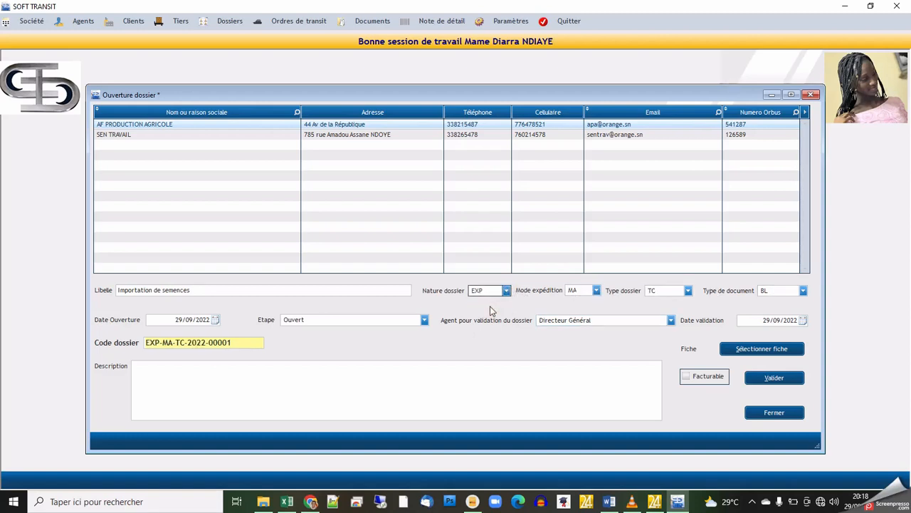
click(506, 291)
click(492, 299)
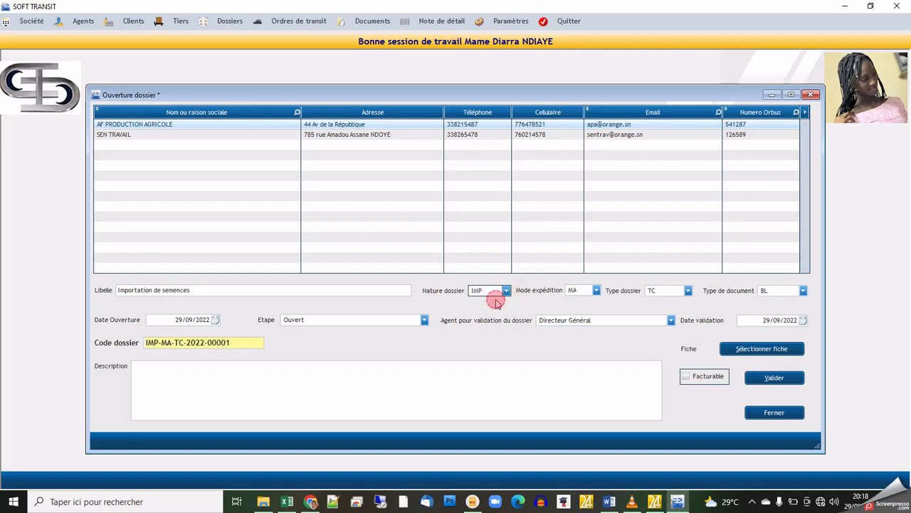
click(597, 290)
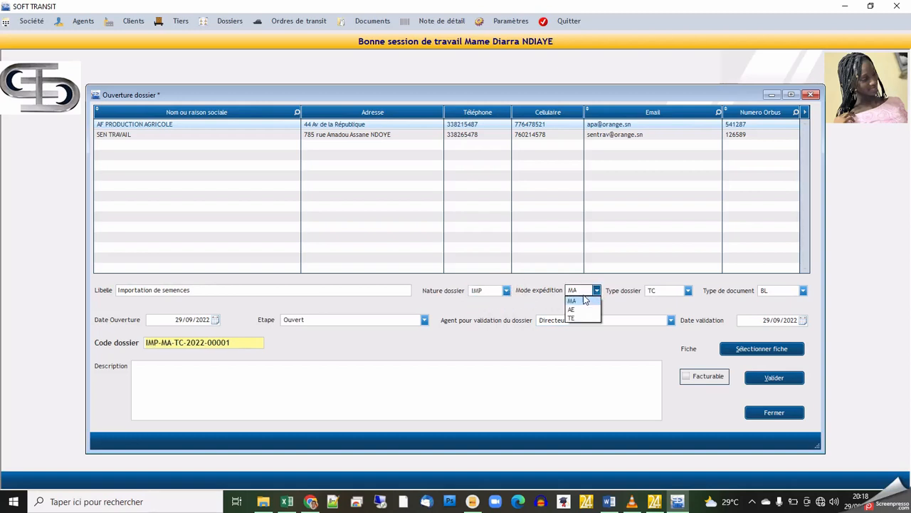
click(572, 309)
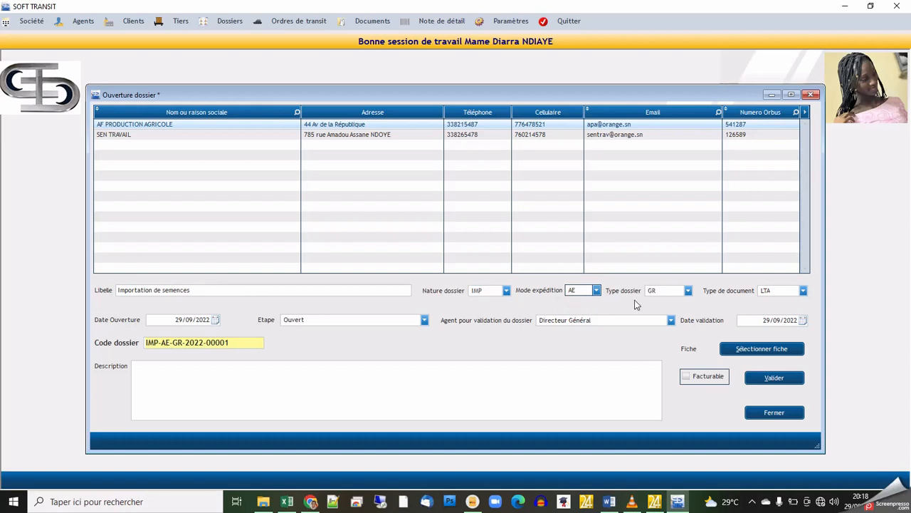
click(598, 291)
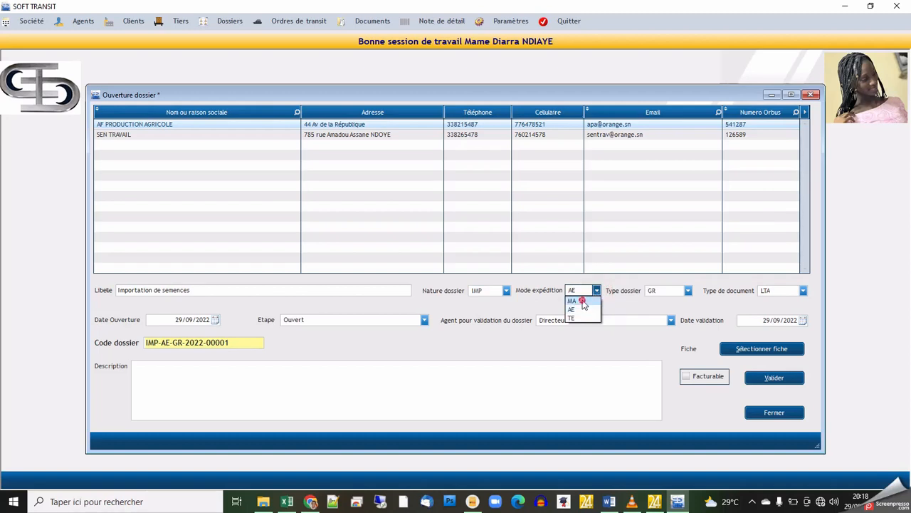
click(583, 301)
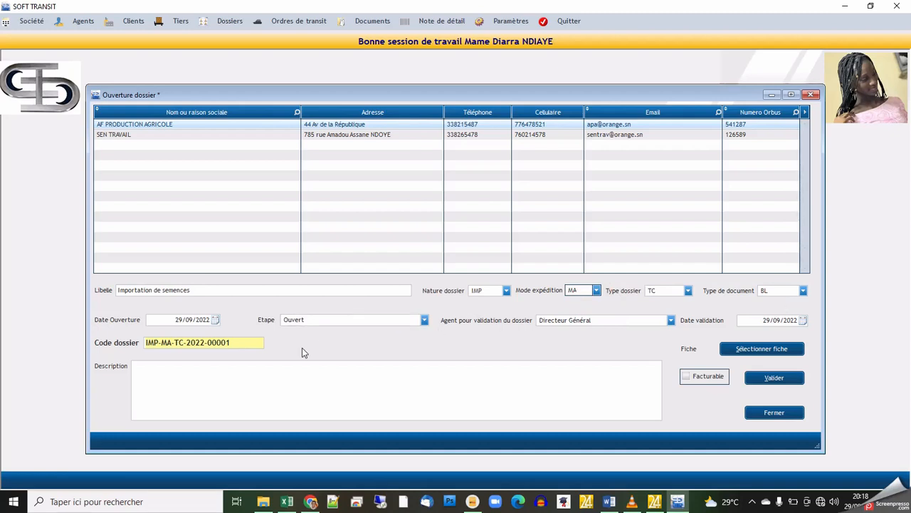
Save the "Importation de semences" dossier with an empty description and close the dossier form.
click(251, 375)
click(767, 378)
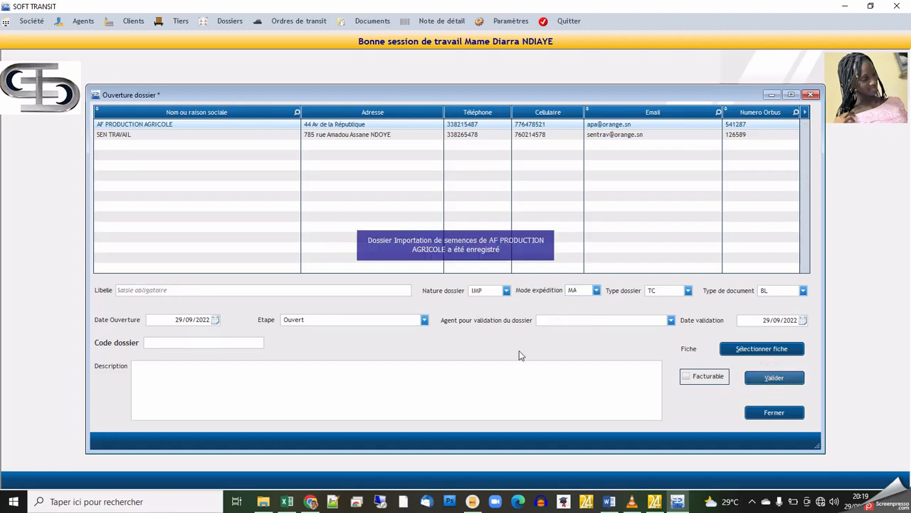
click(773, 413)
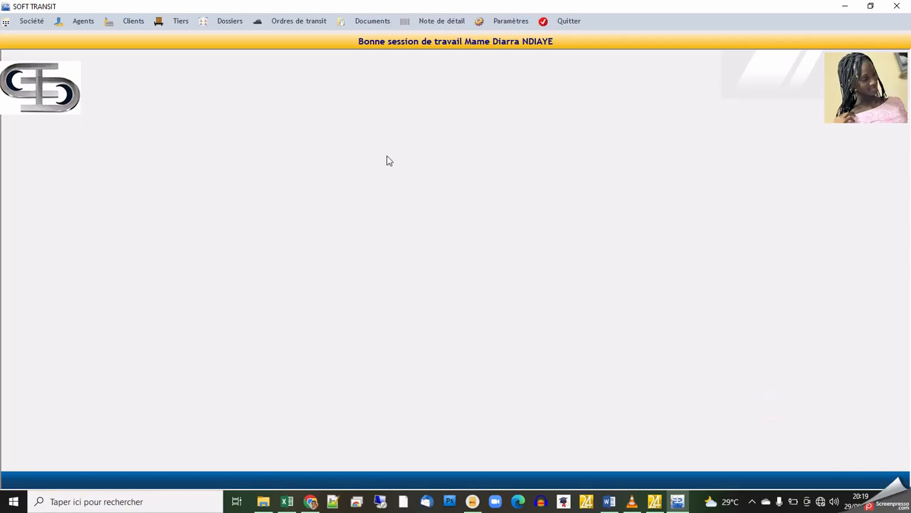
Open the element entry form of the note de détail and select the client AF PRODUCTION AGRICOLE.
click(436, 24)
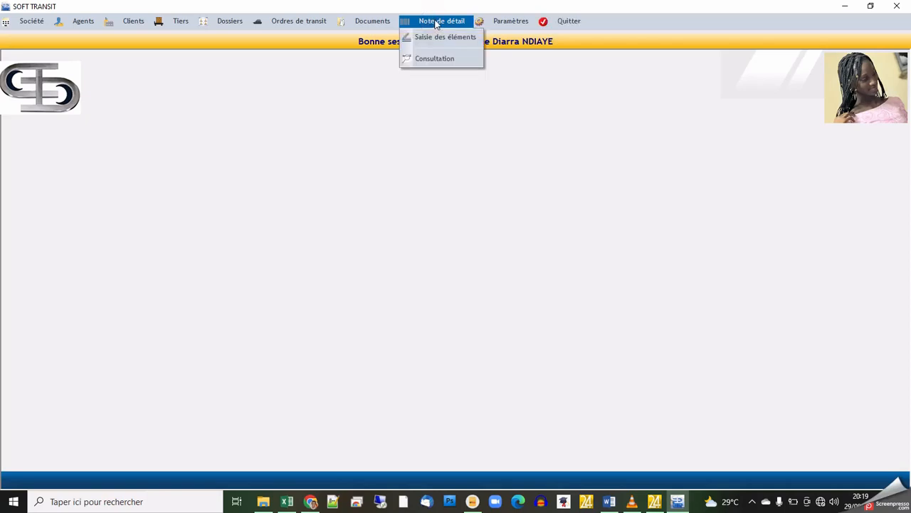
click(435, 35)
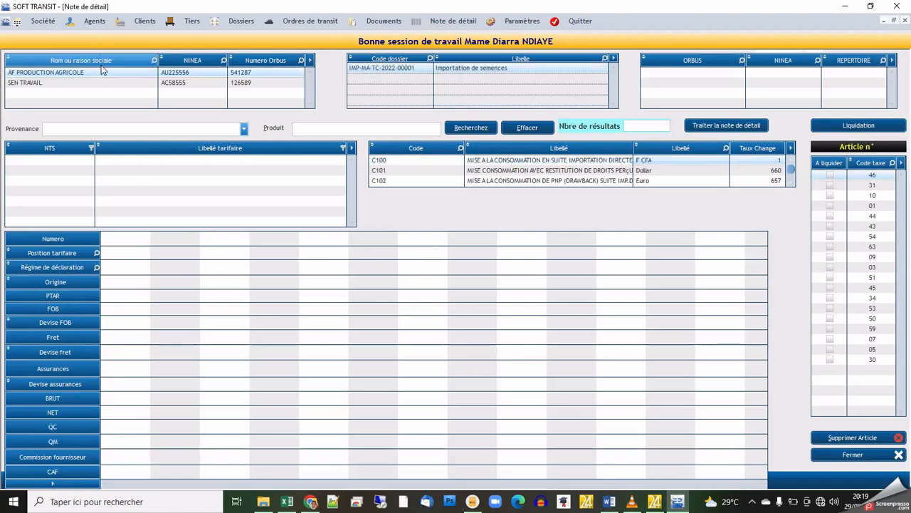
click(35, 84)
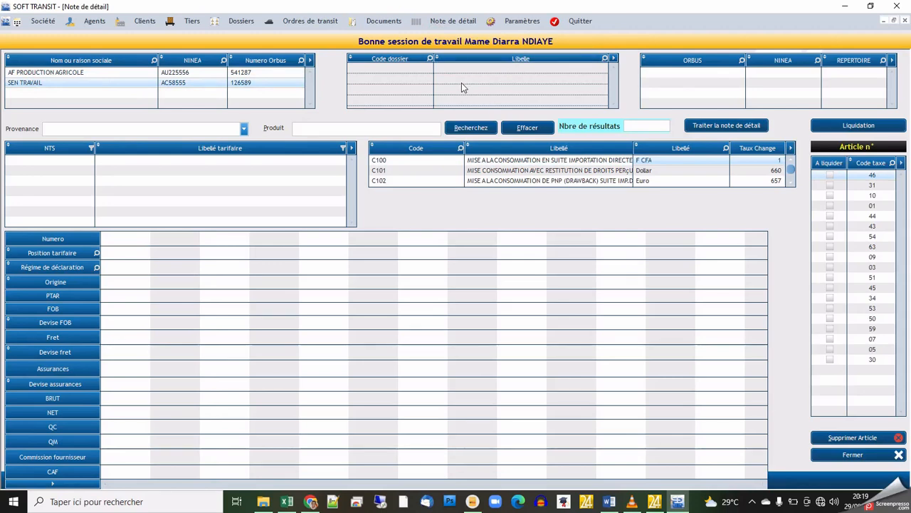
click(46, 74)
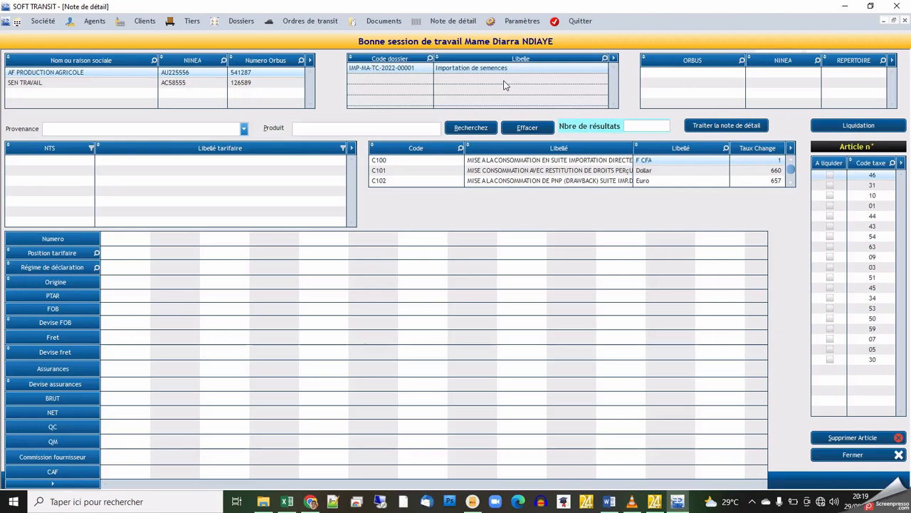
Fill in the client's ORBUS and NINEA line for the note and set its répertoire to 111111111.
click(843, 75)
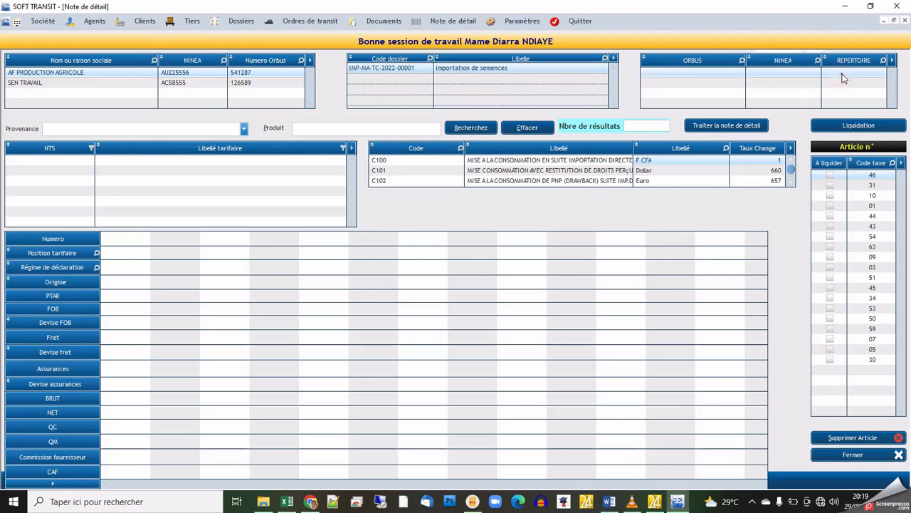
click(843, 75)
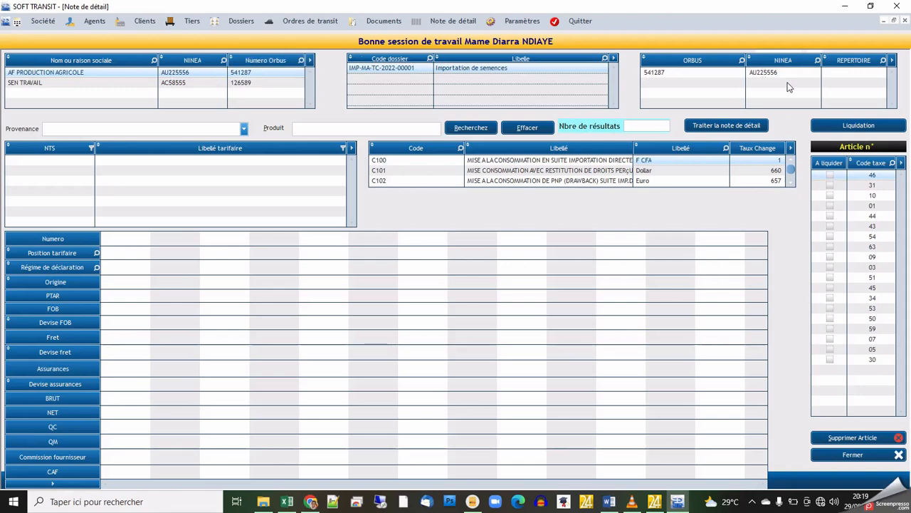
click(842, 74)
text(111111111)
Set the provenance of the goods to Ghana.
click(244, 128)
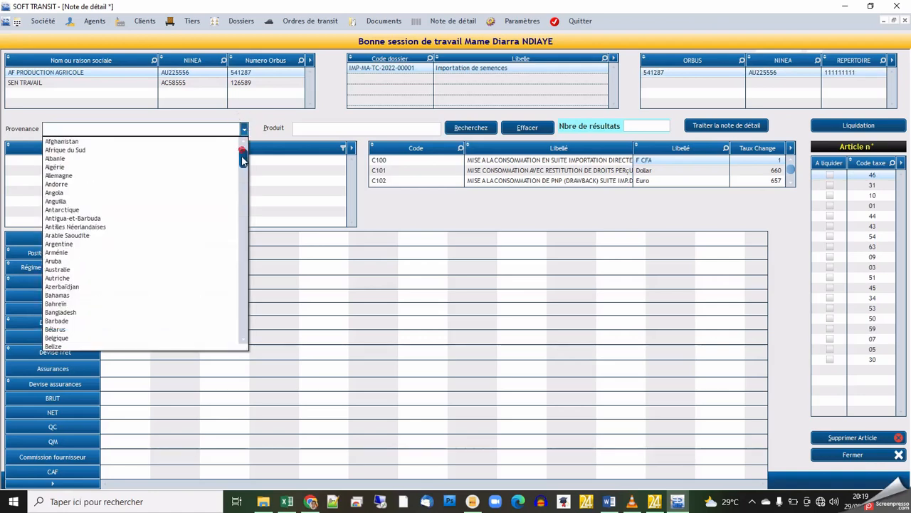
drag(243, 160, 235, 209)
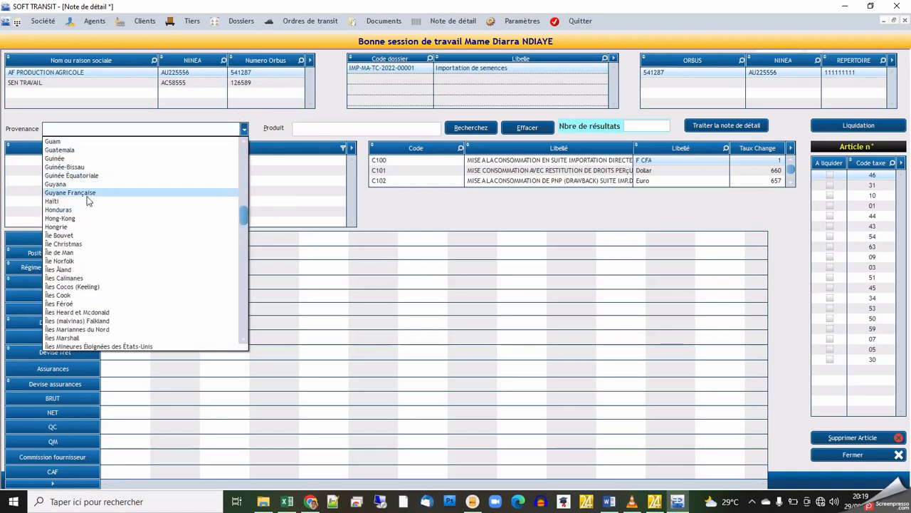
scroll(87, 203, up, 4)
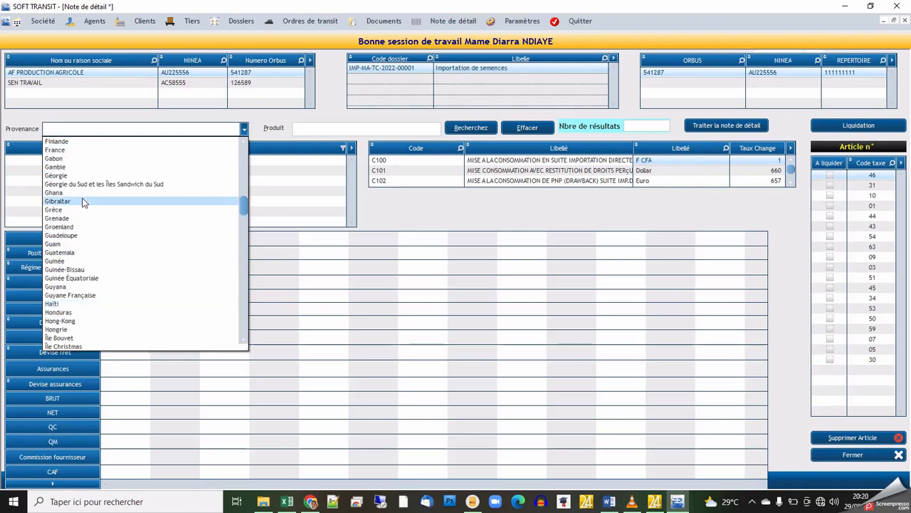
click(81, 193)
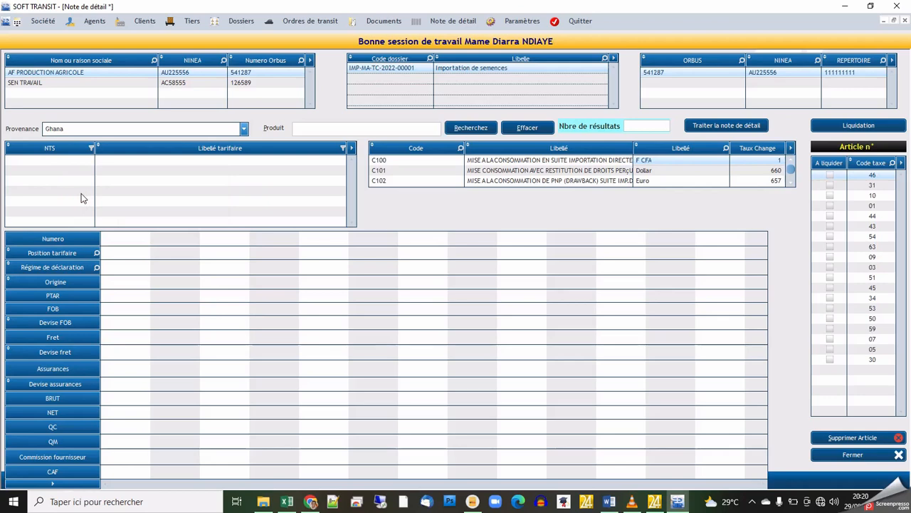
Change the provenance of the goods to Hong-Kong.
click(244, 129)
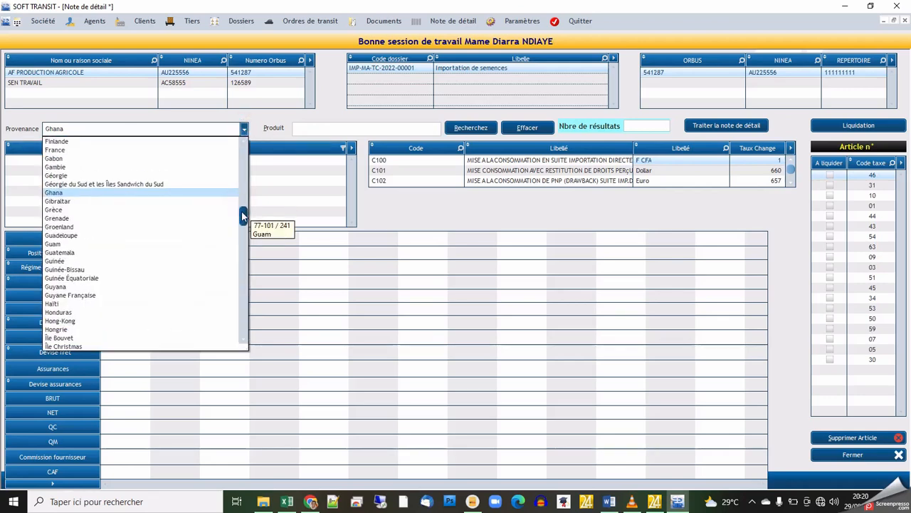
scroll(191, 253, down, 4)
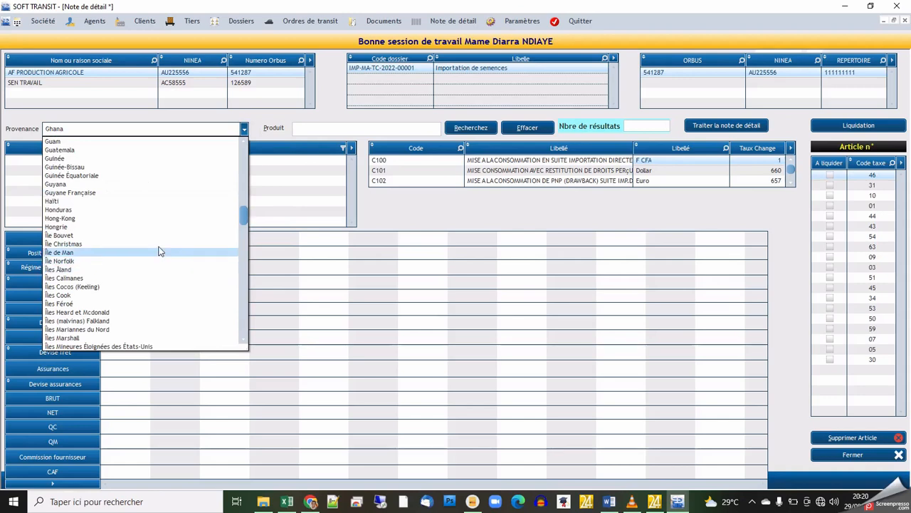
click(141, 219)
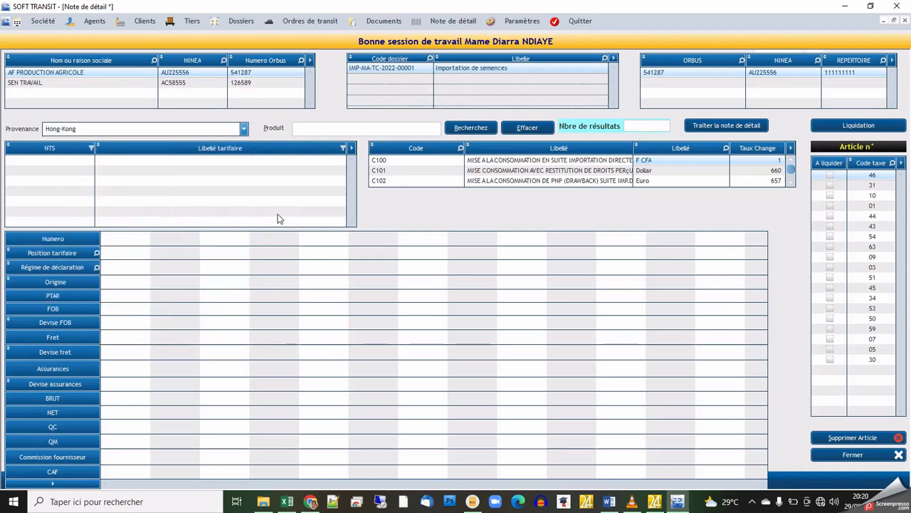
click(420, 131)
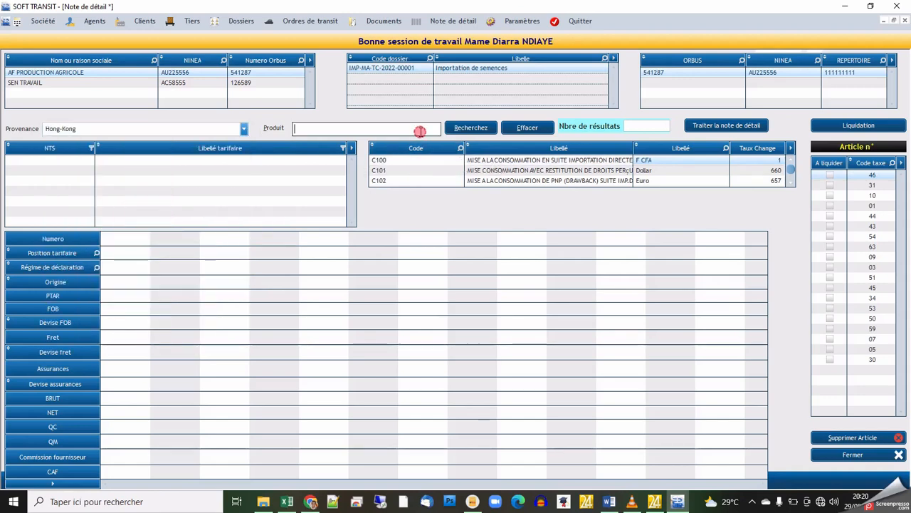
text(semences)
click(470, 129)
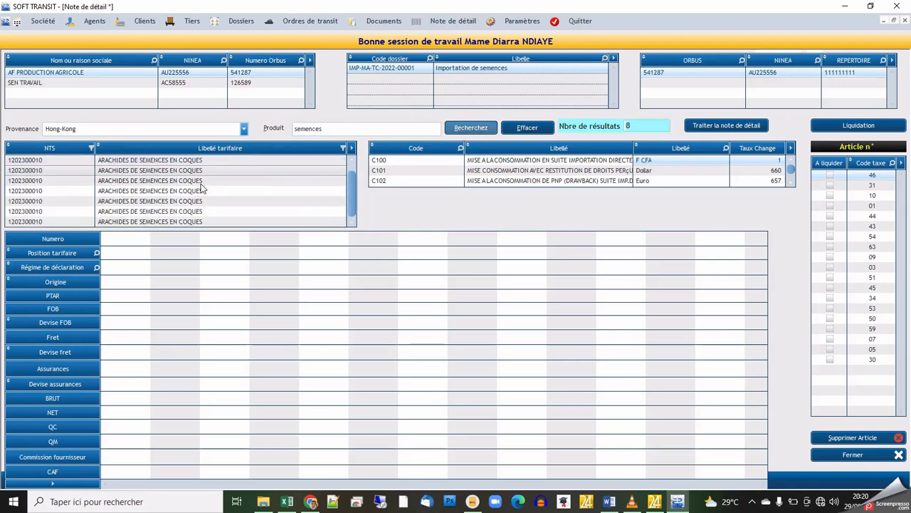
click(184, 172)
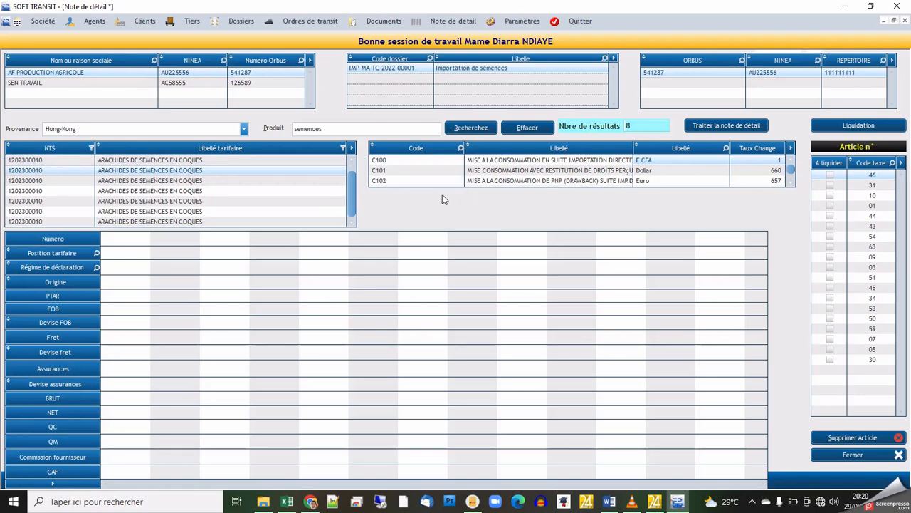
scroll(558, 171, down, 8)
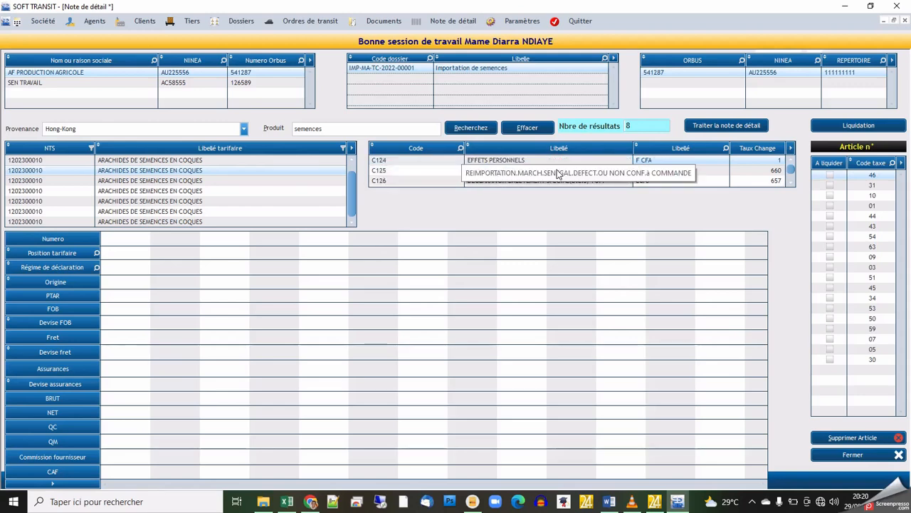
scroll(551, 175, up, 8)
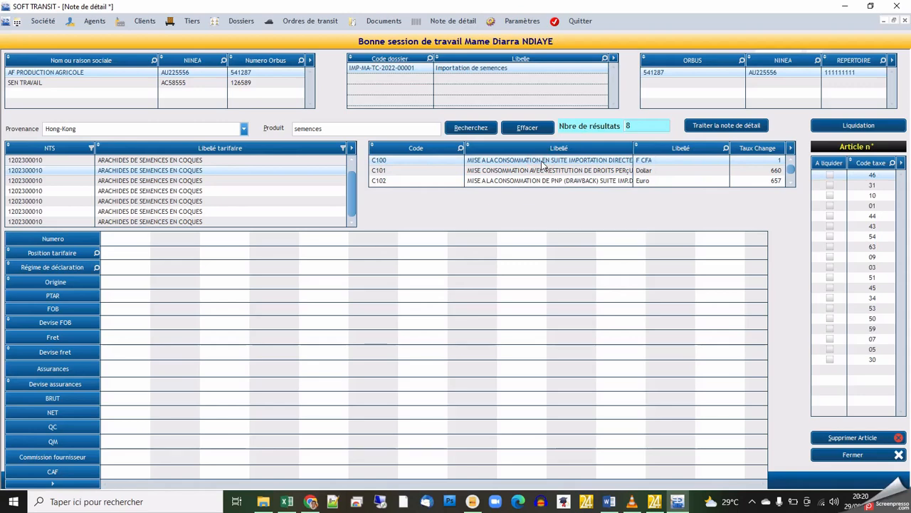
click(131, 282)
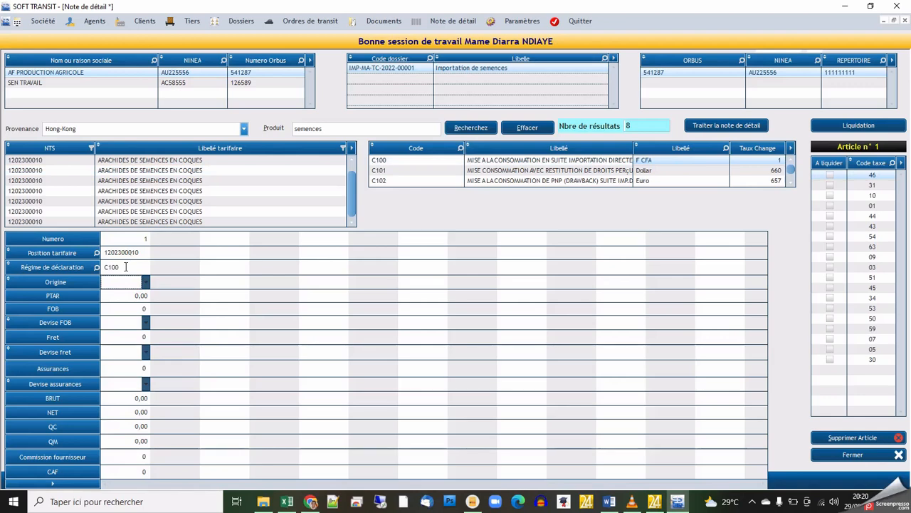
click(146, 283)
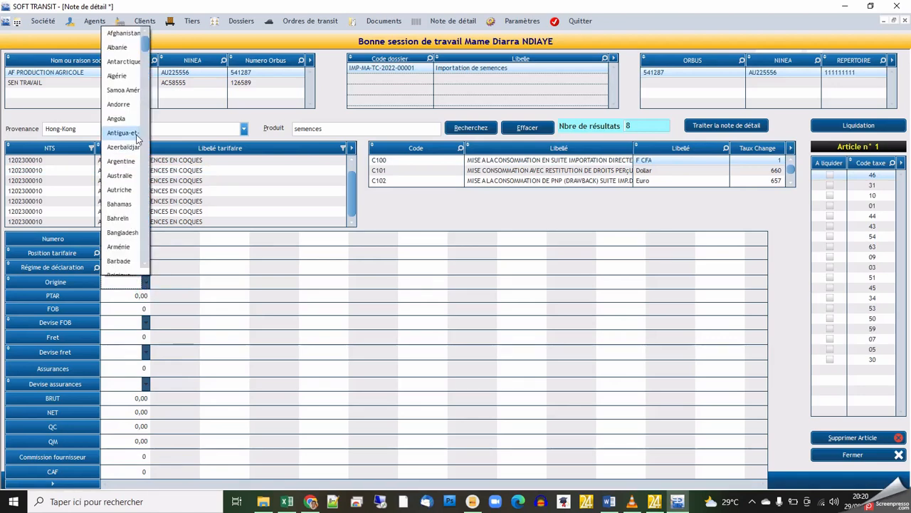
click(133, 76)
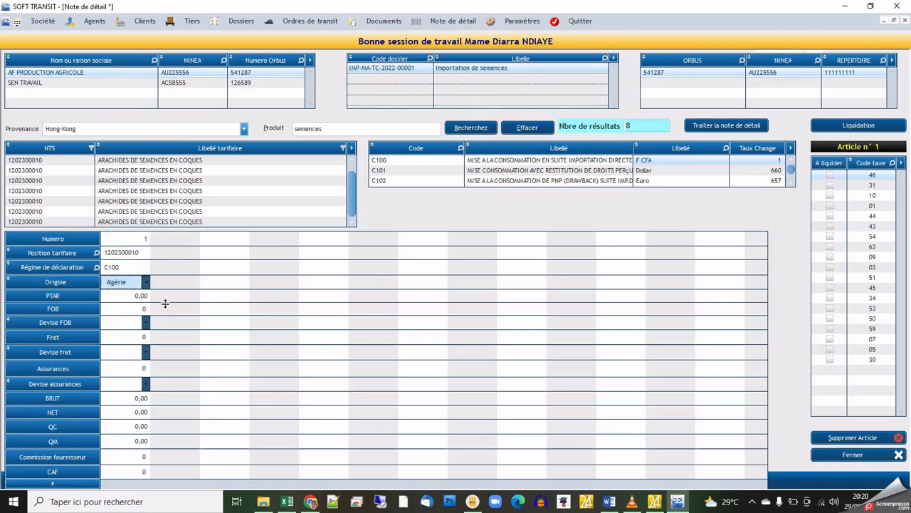
Set article 1's PTAR to 1500 and its FOB value to 100000 in Dollar.
click(125, 295)
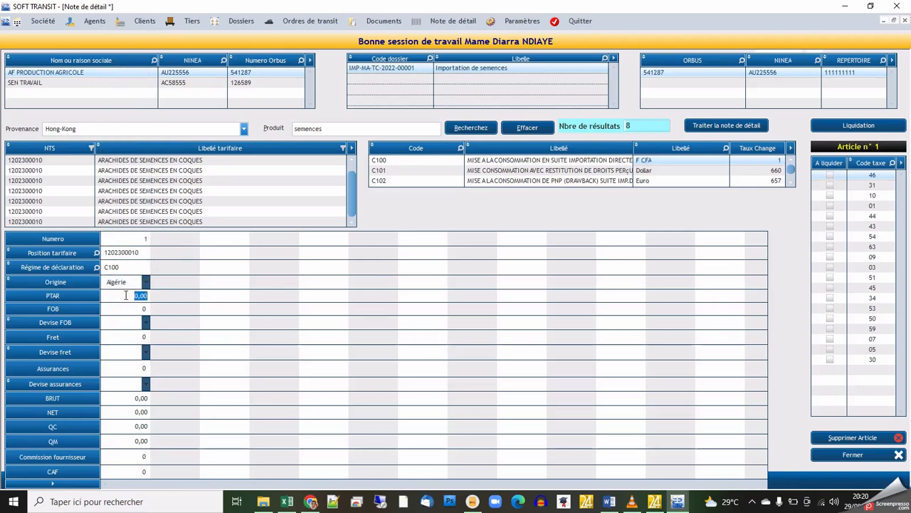
text(1500)
click(125, 308)
text(100000)
click(146, 323)
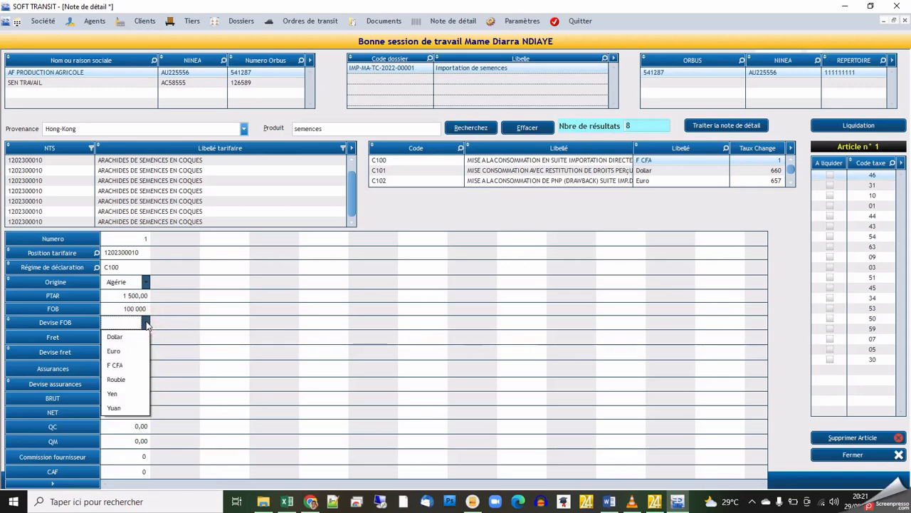
click(140, 337)
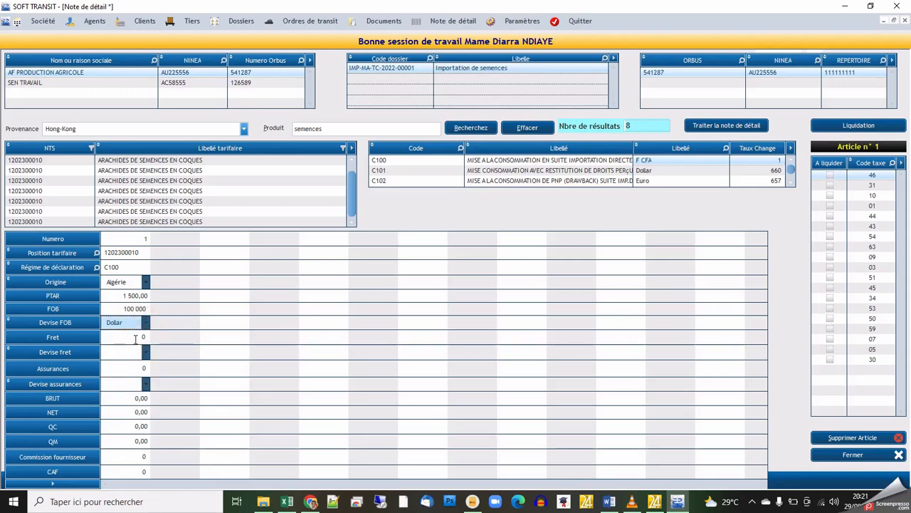
Set article 1's freight to 5000 with Euro as its currency.
click(135, 340)
text(5)
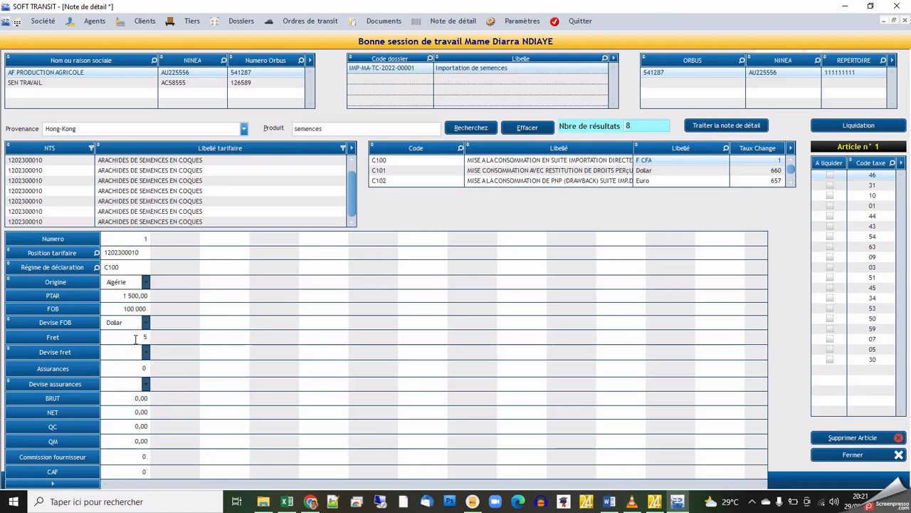
text(000)
click(146, 354)
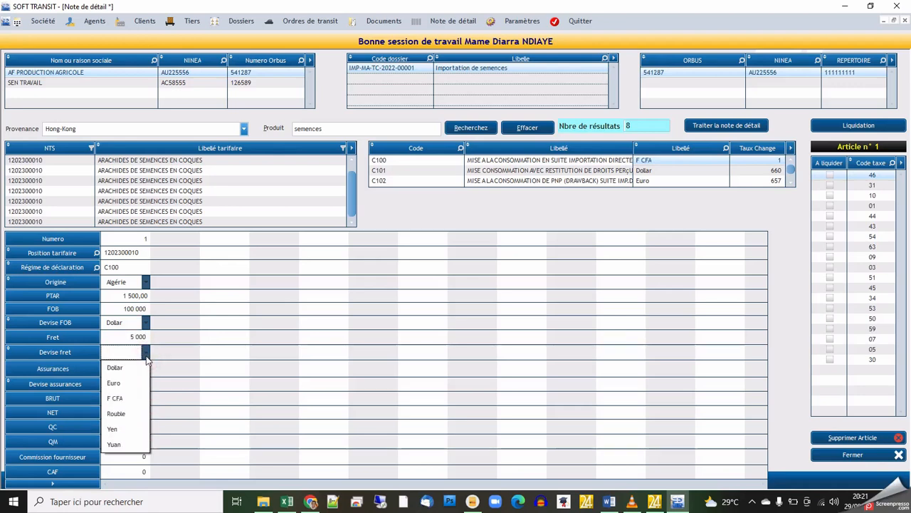
click(125, 384)
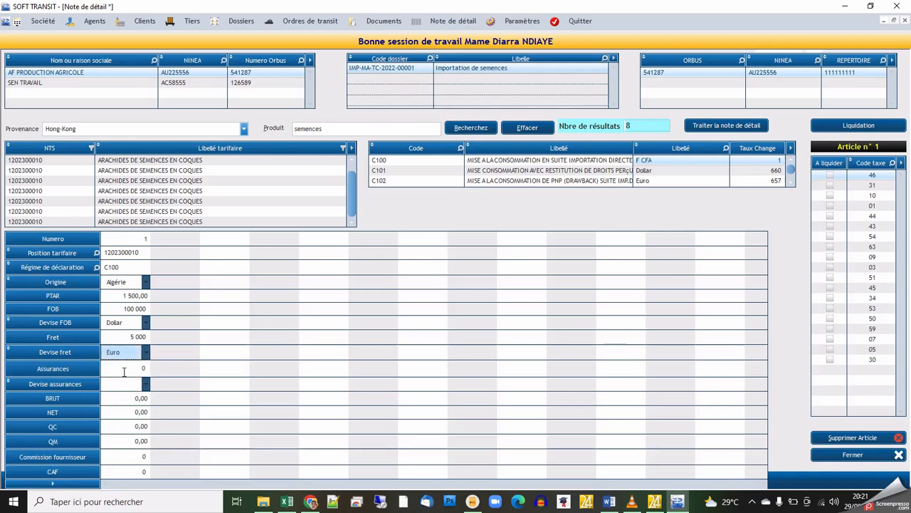
Set article 1's insurance to 100 000 with F CFA as its currency.
click(124, 371)
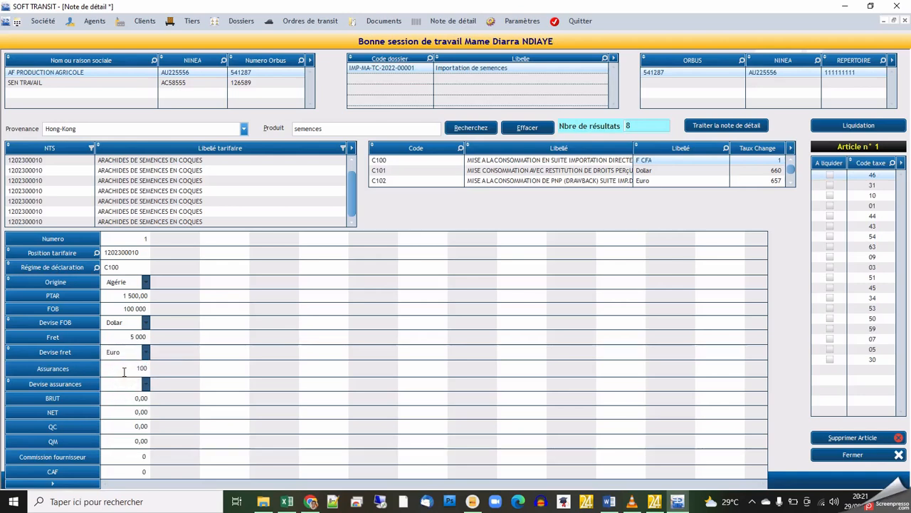
text(100 000)
click(145, 385)
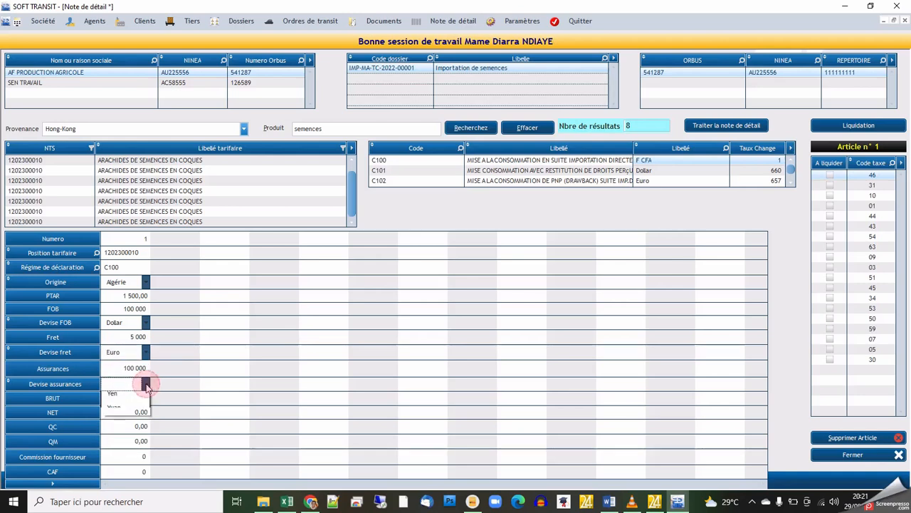
click(118, 425)
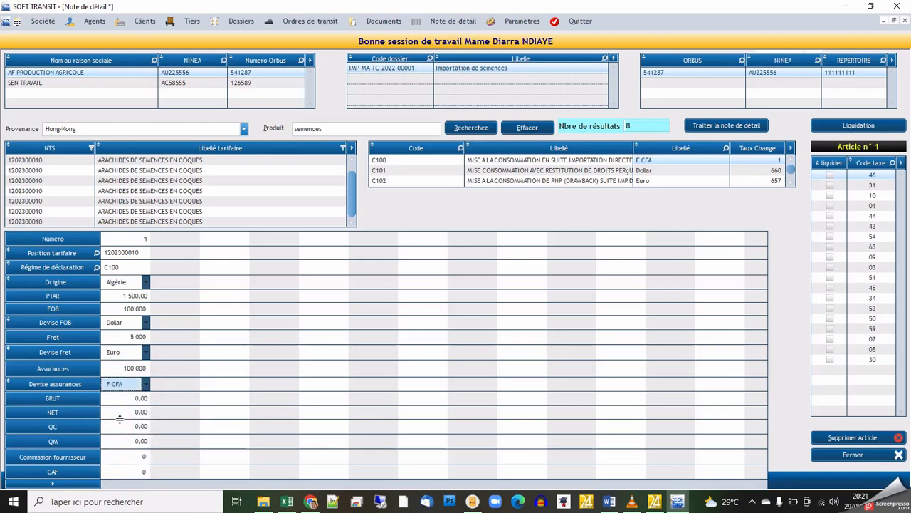
Fill in article 1's BRUT 500, NET 450, QC 45 000, QM 125 000 and supplier commission 45 000.
click(118, 402)
click(116, 413)
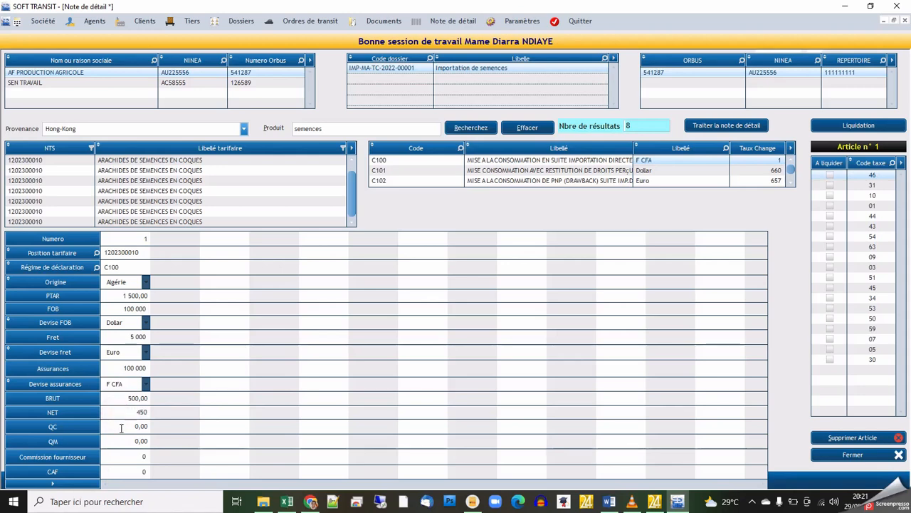
click(121, 427)
text(45 000)
click(126, 440)
click(124, 457)
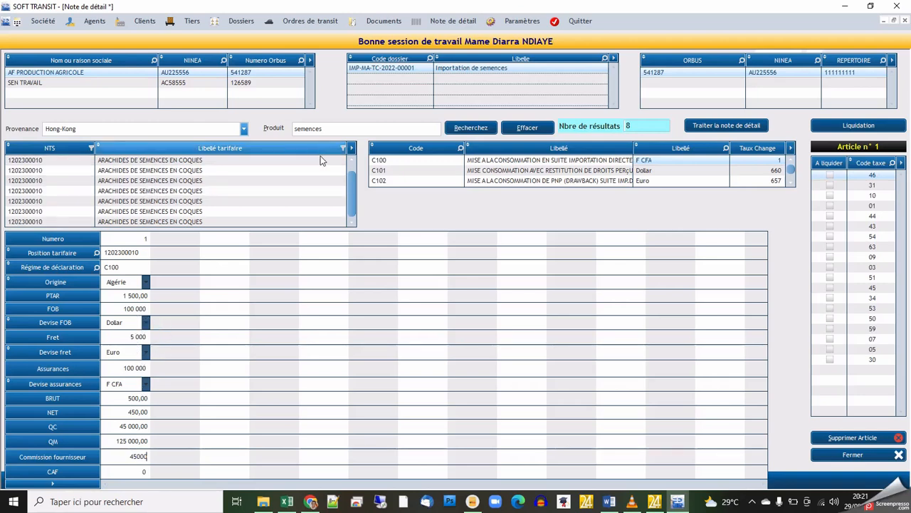
click(351, 190)
click(180, 212)
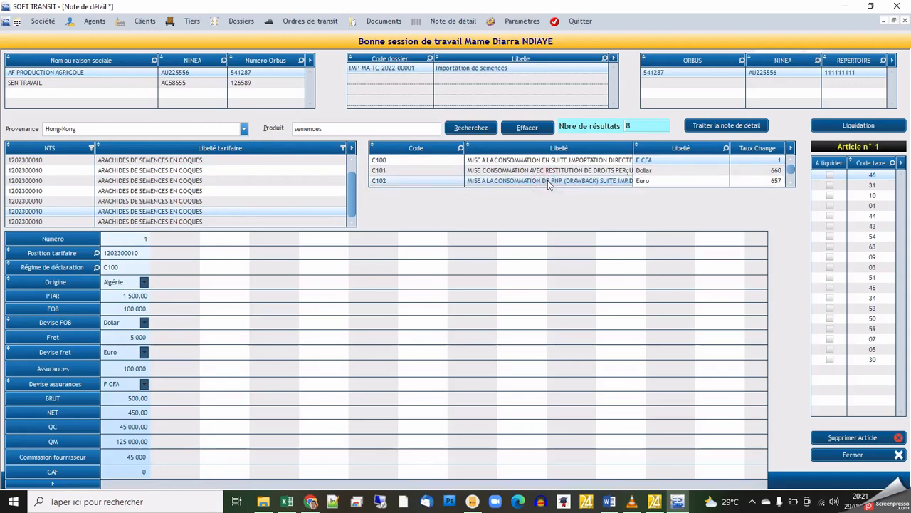
click(179, 267)
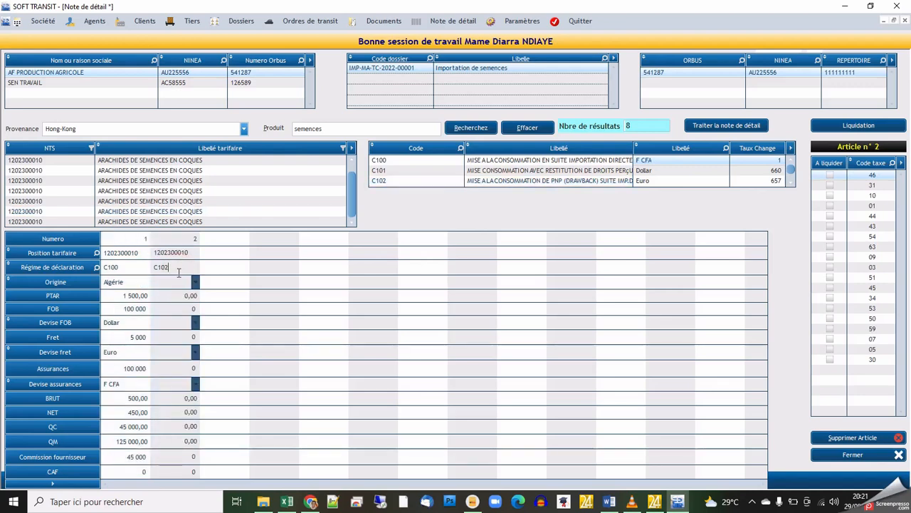
click(178, 284)
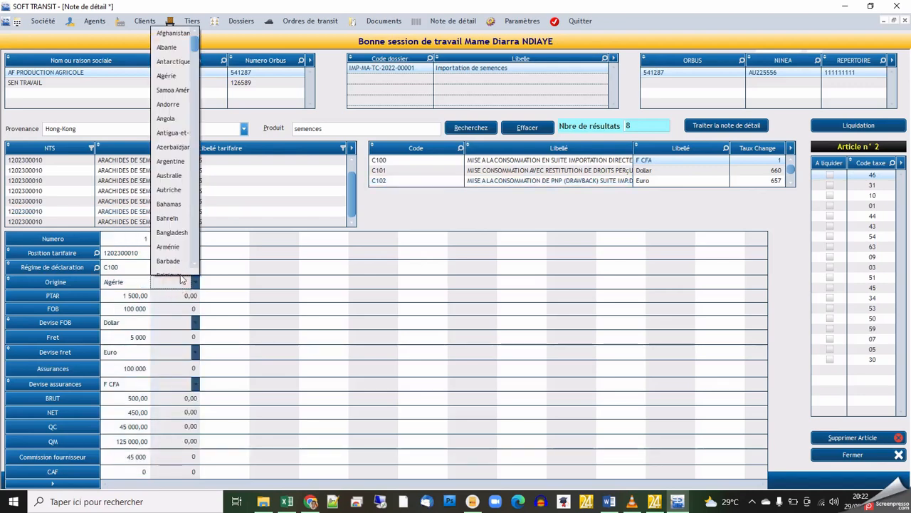
click(180, 237)
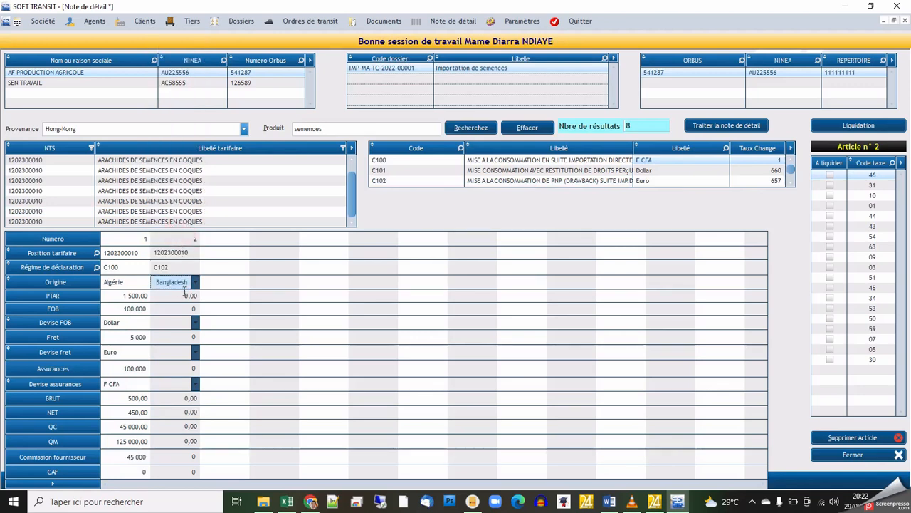
Set article 2's FOB value to 500 000 with Dollar as its currency.
click(174, 307)
text(5)
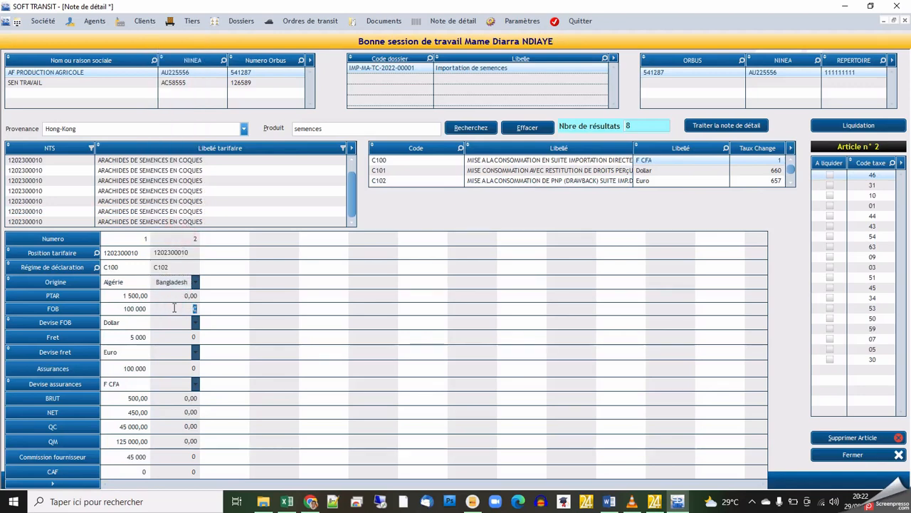
text(00000)
click(180, 328)
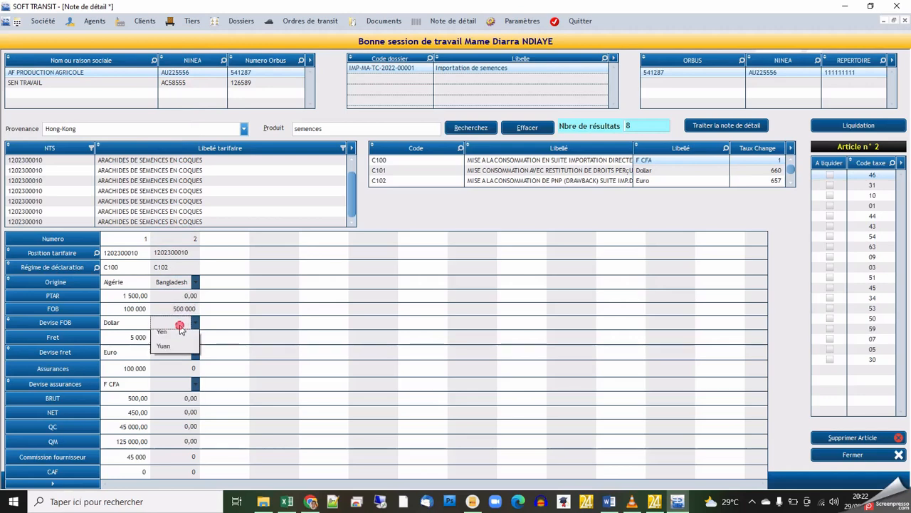
click(176, 338)
Set article 2's freight to 450 000 with Euro as its currency.
click(172, 337)
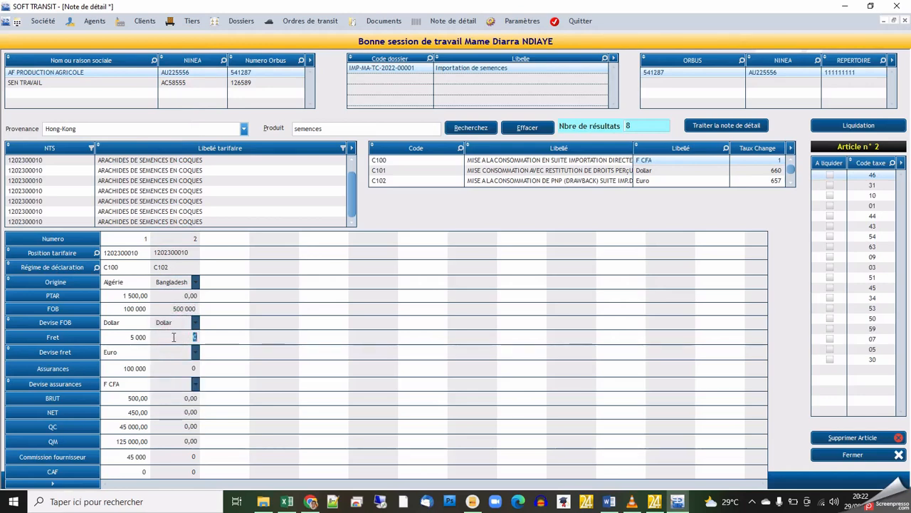
text(450000)
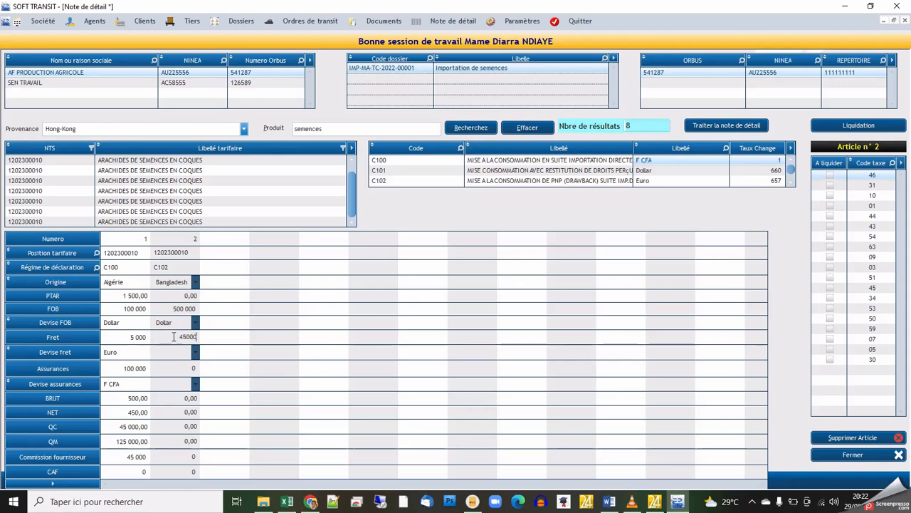
click(179, 357)
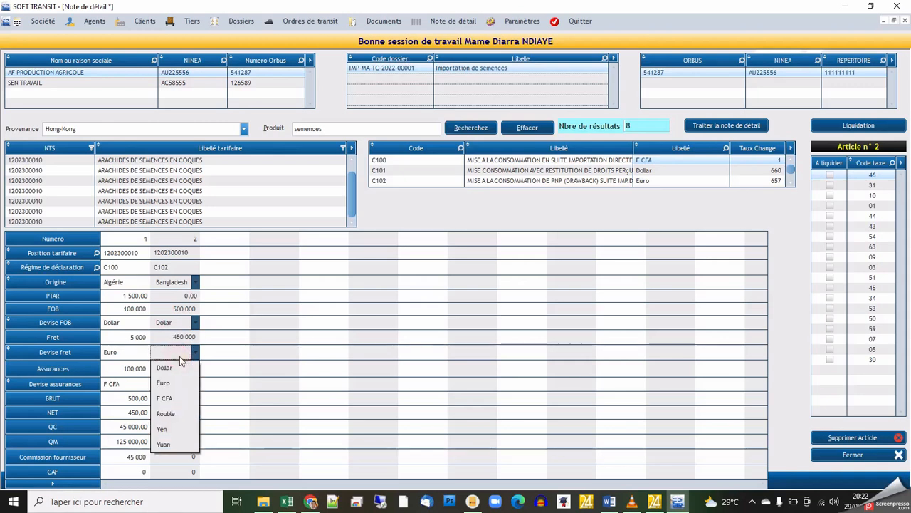
click(165, 383)
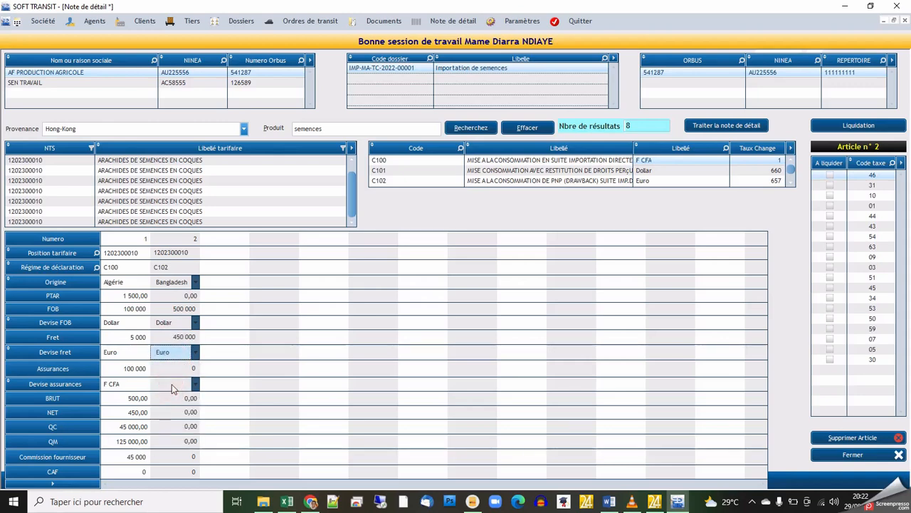
Set article 2's insurance to 150 000 with F CFA as its currency.
click(173, 371)
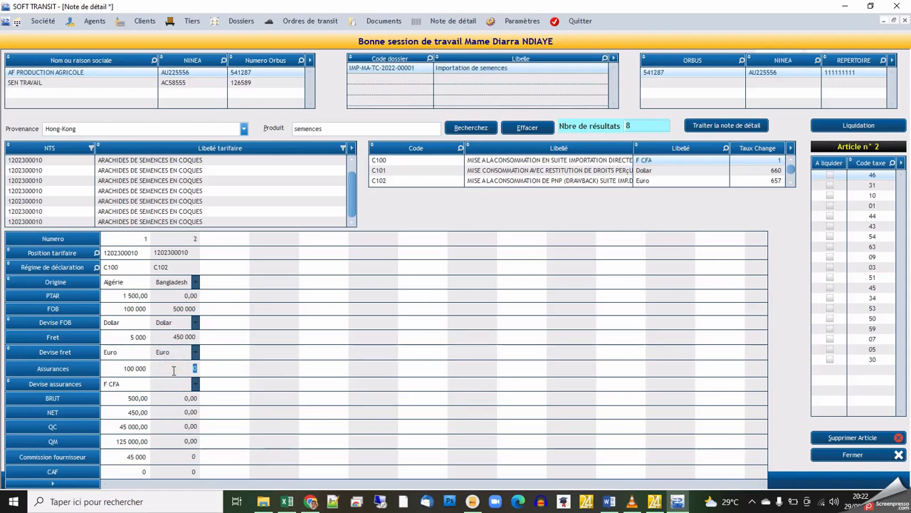
text(150 000)
click(176, 391)
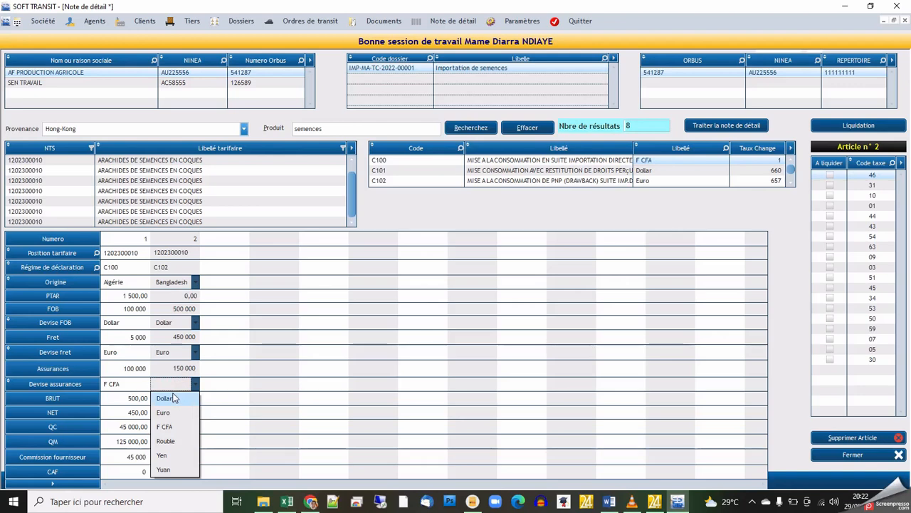
click(170, 427)
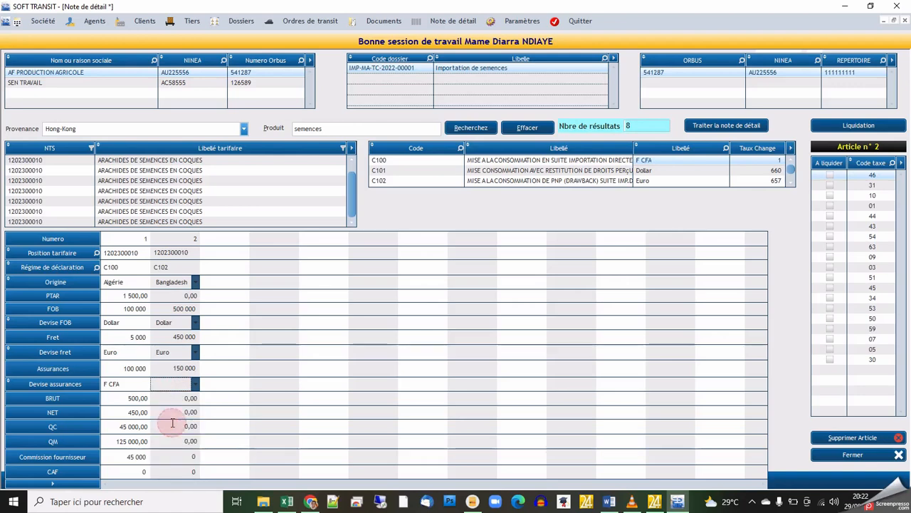
Fill in article 2's BRUT 458, NET 400, QC 455, QM 850 and supplier commission 125 000.
click(174, 401)
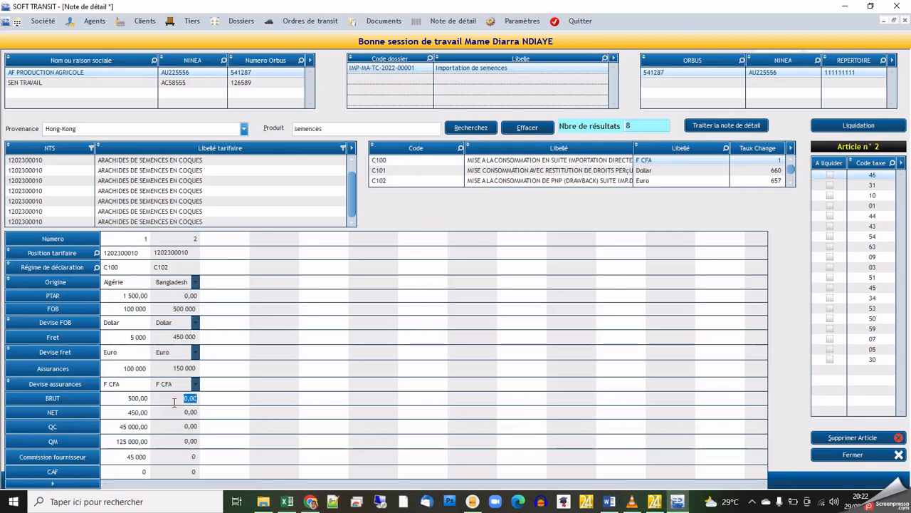
text(458)
click(173, 412)
text(400)
click(166, 426)
text(455)
click(171, 440)
text(850)
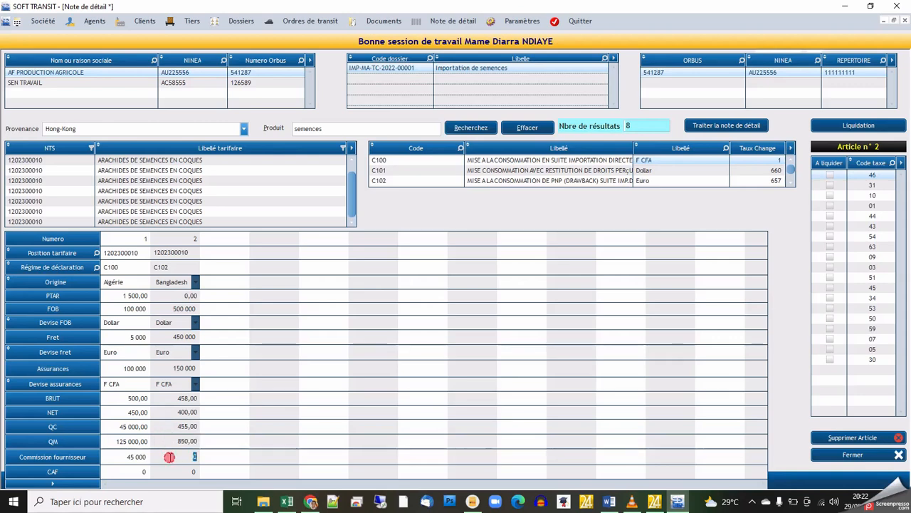
click(170, 457)
text(125000)
Process the note de détail to calculate the CAF of both articles.
click(212, 419)
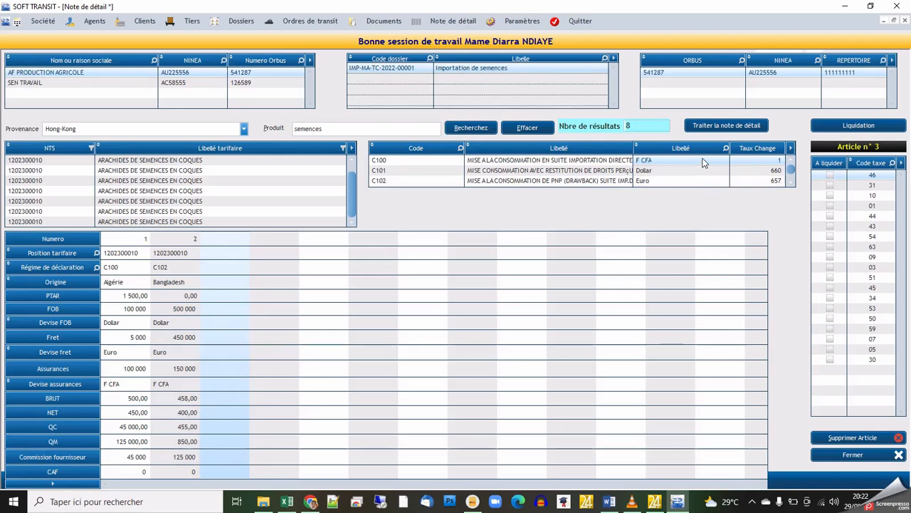
click(724, 126)
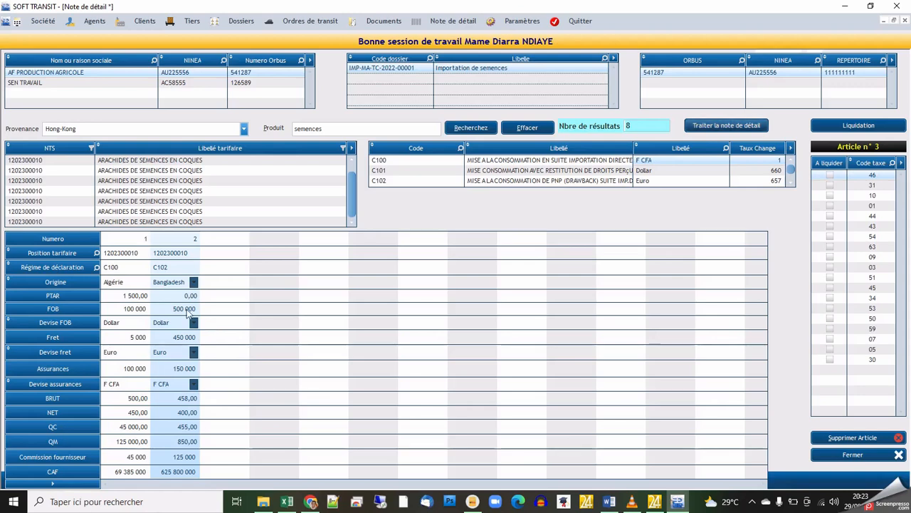
Run the tax liquidation for article 1, acknowledging every notice about a tax without a rate.
click(124, 268)
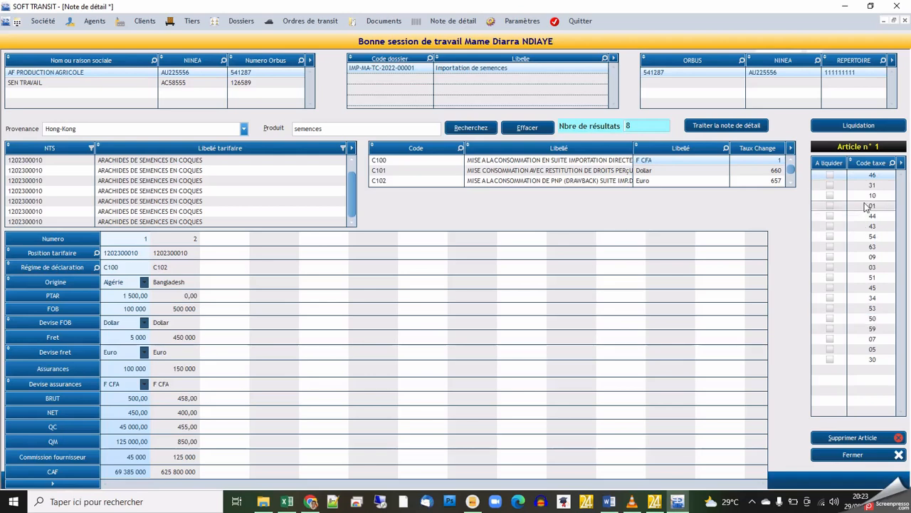
click(860, 125)
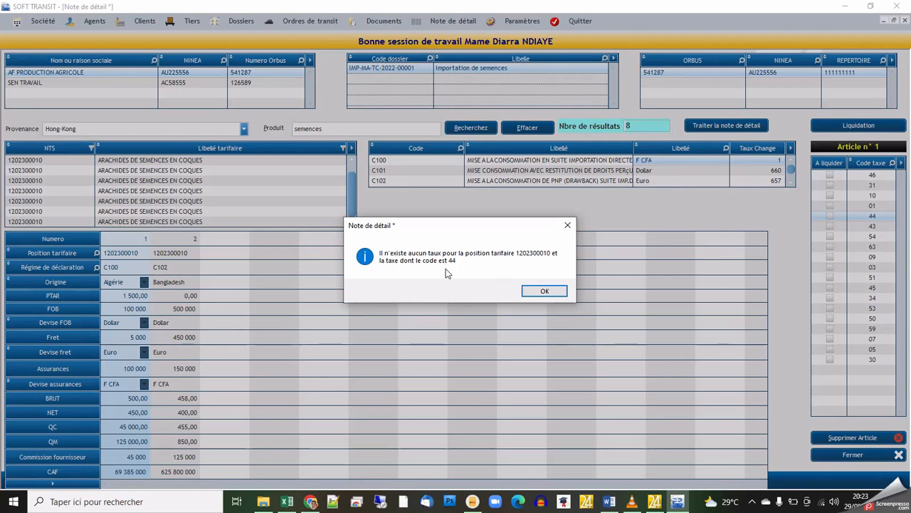
click(543, 291)
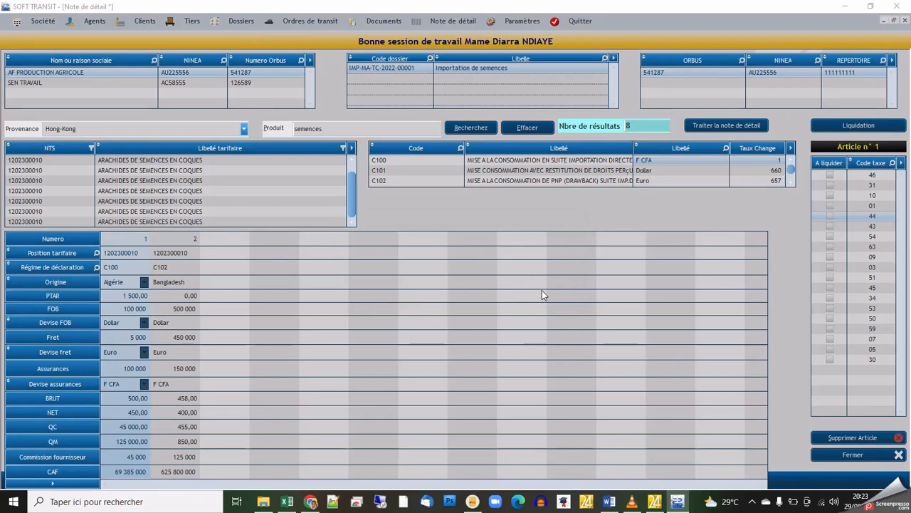
click(544, 292)
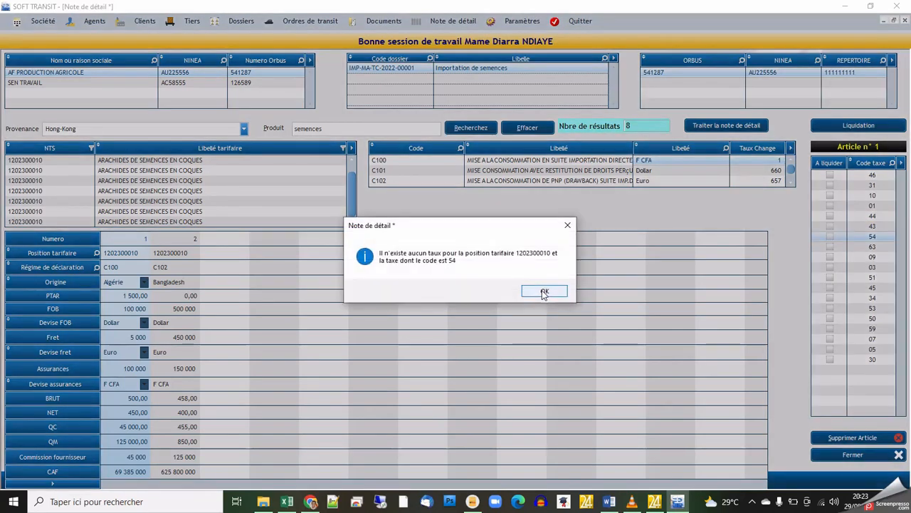
click(543, 292)
click(542, 292)
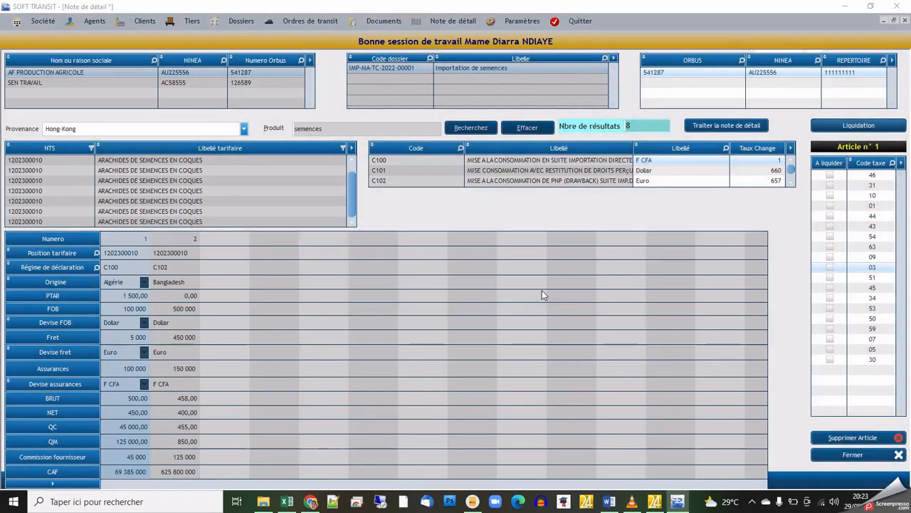
click(542, 292)
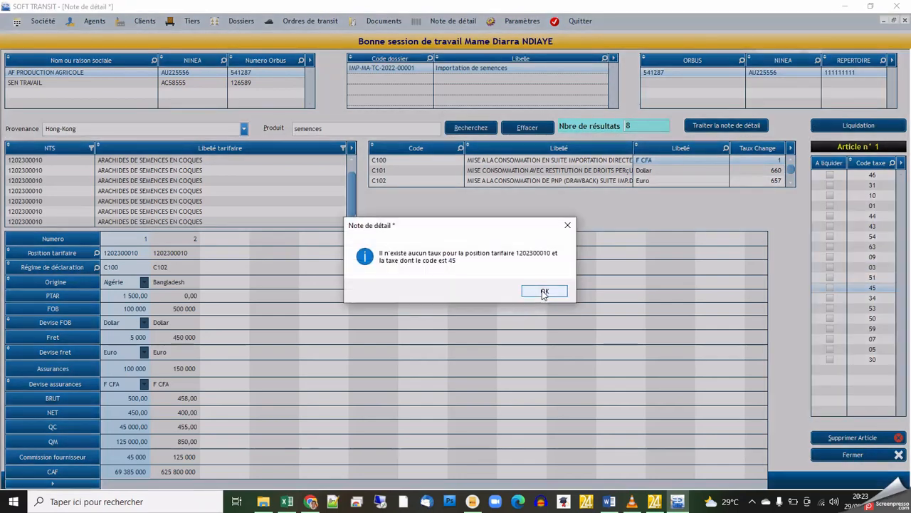
click(542, 292)
click(543, 292)
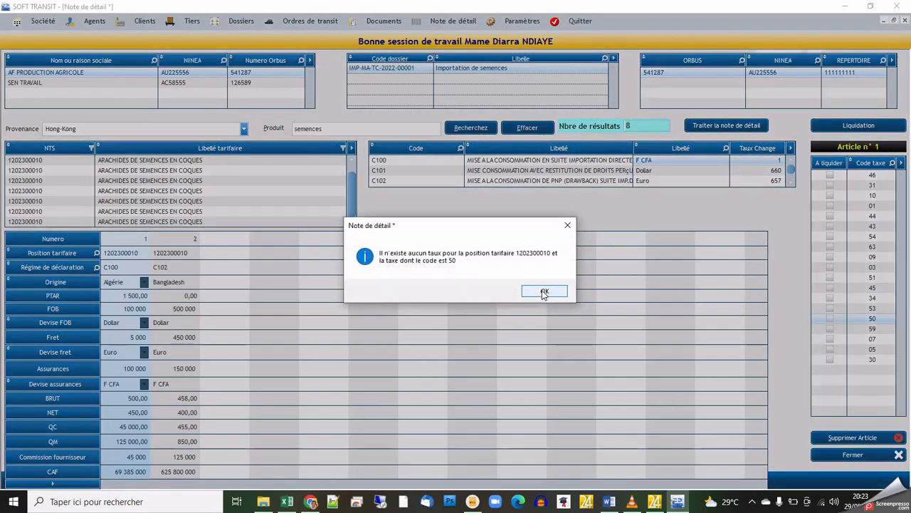
click(542, 292)
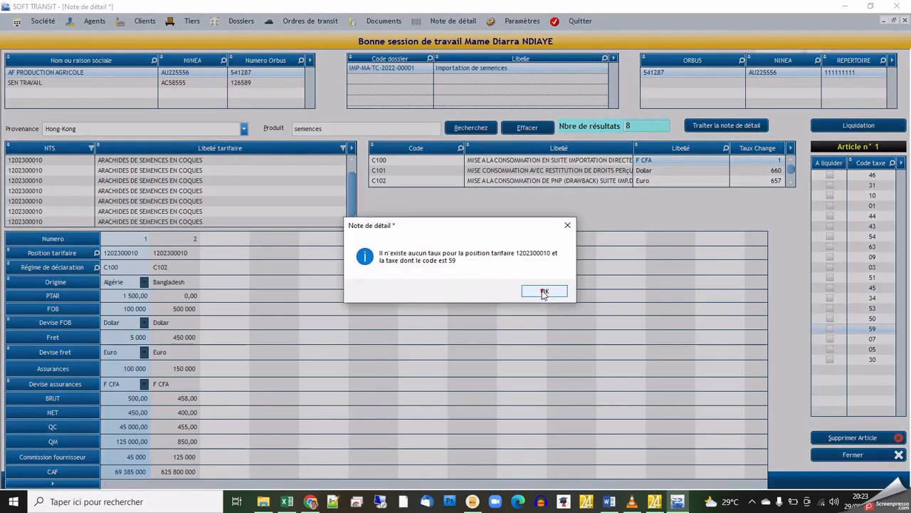
click(541, 290)
click(542, 290)
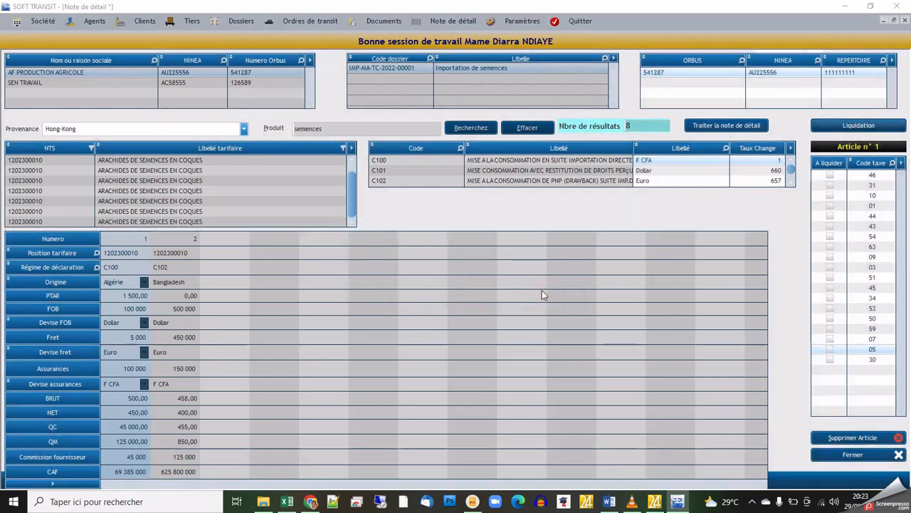
click(542, 290)
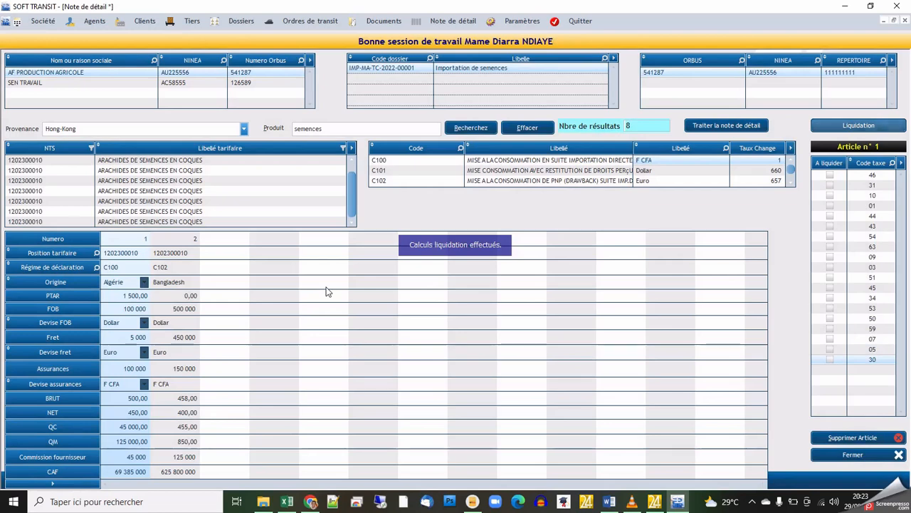
Run the tax liquidation for article 2, acknowledging every notice about a tax without a rate.
click(176, 266)
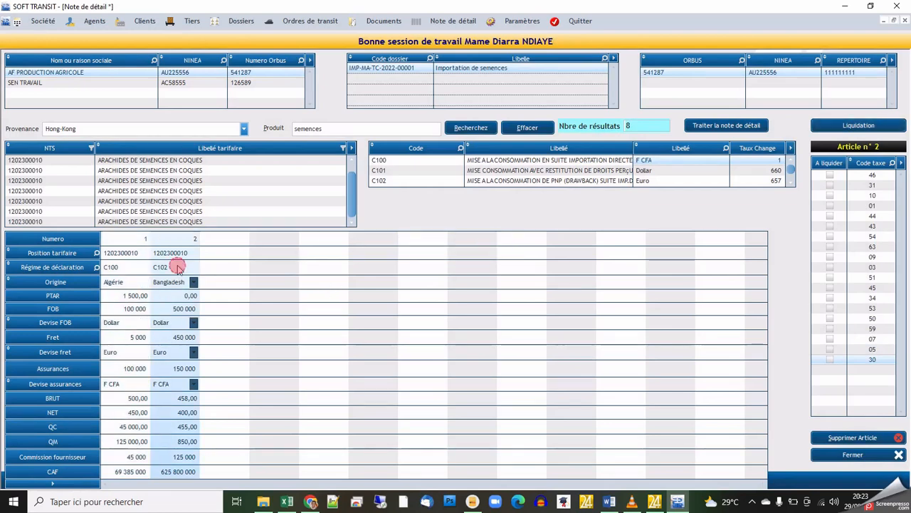
click(859, 126)
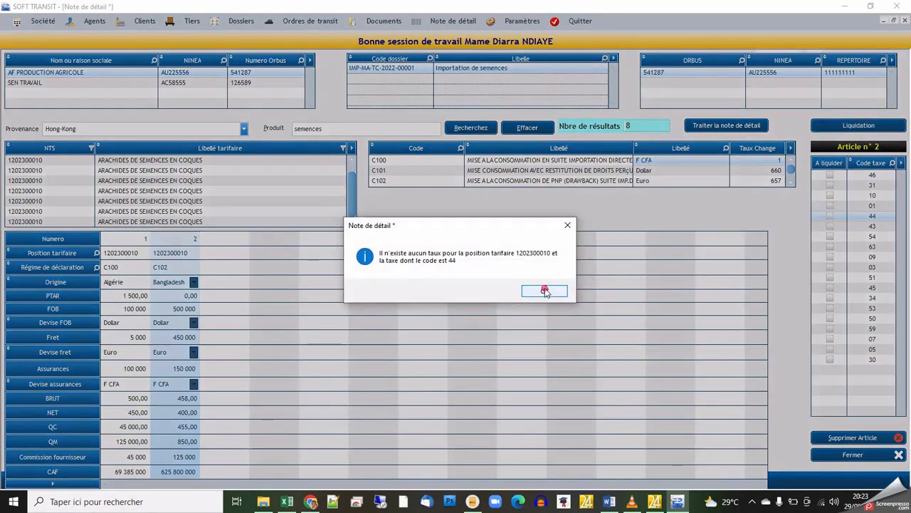
click(544, 291)
click(544, 291)
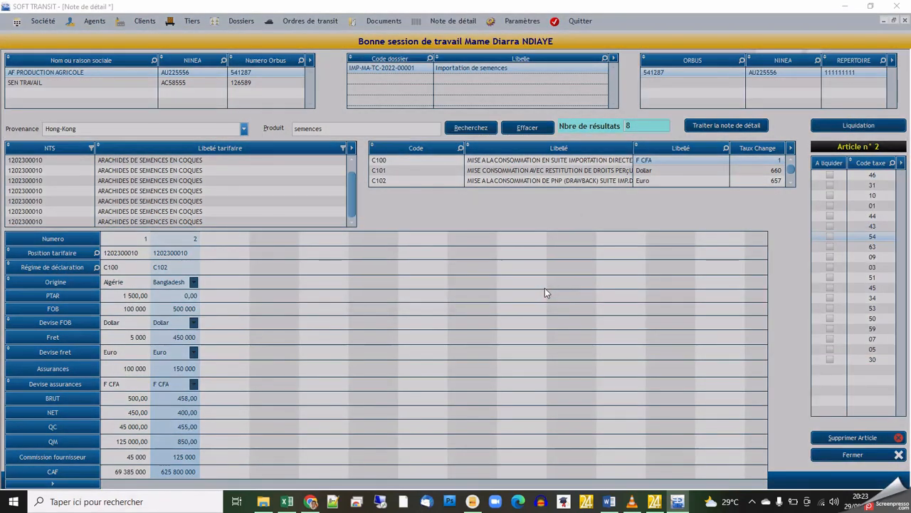
click(545, 290)
click(544, 290)
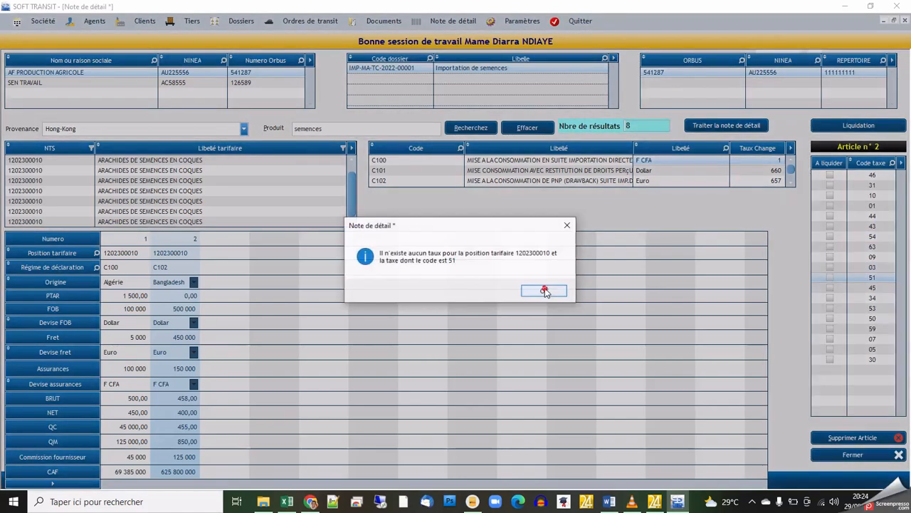
click(545, 290)
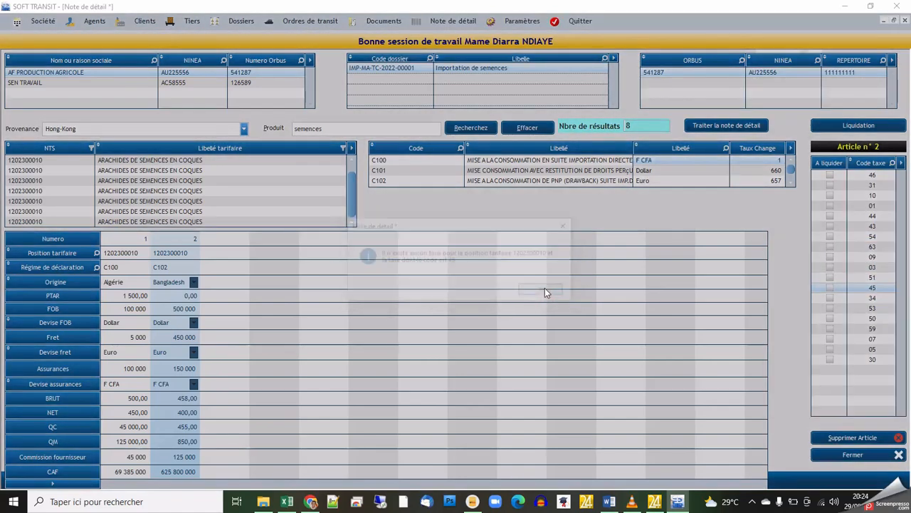
click(544, 291)
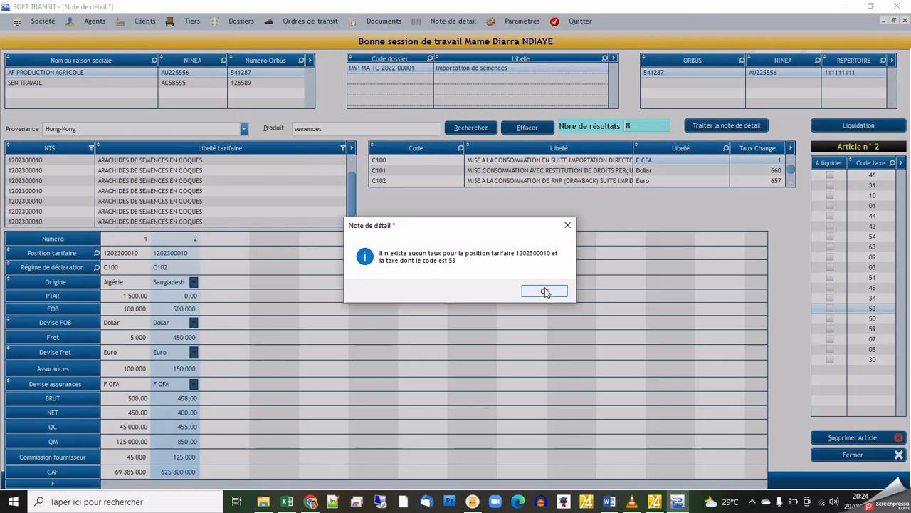
click(545, 291)
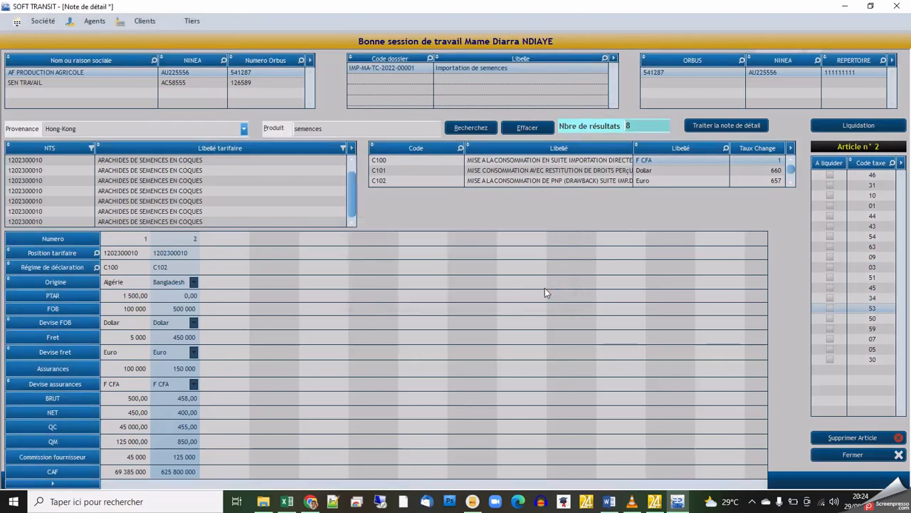
click(545, 291)
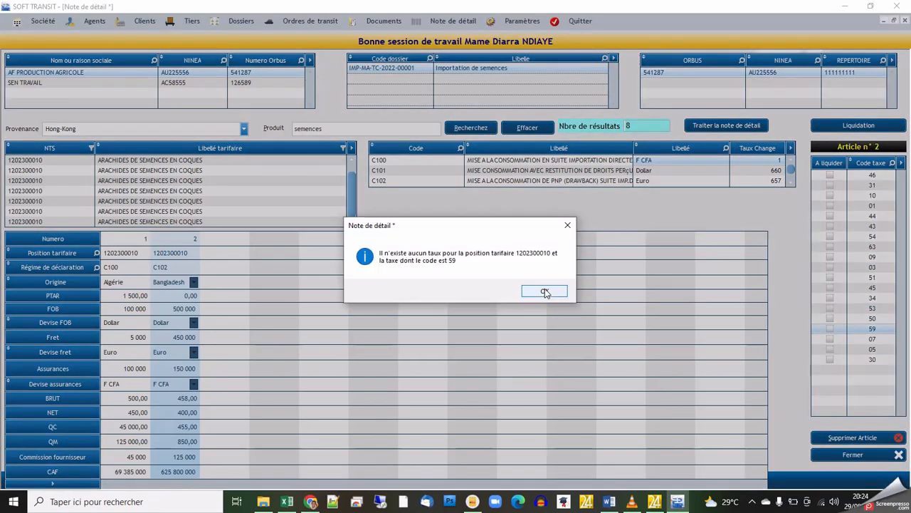
click(545, 290)
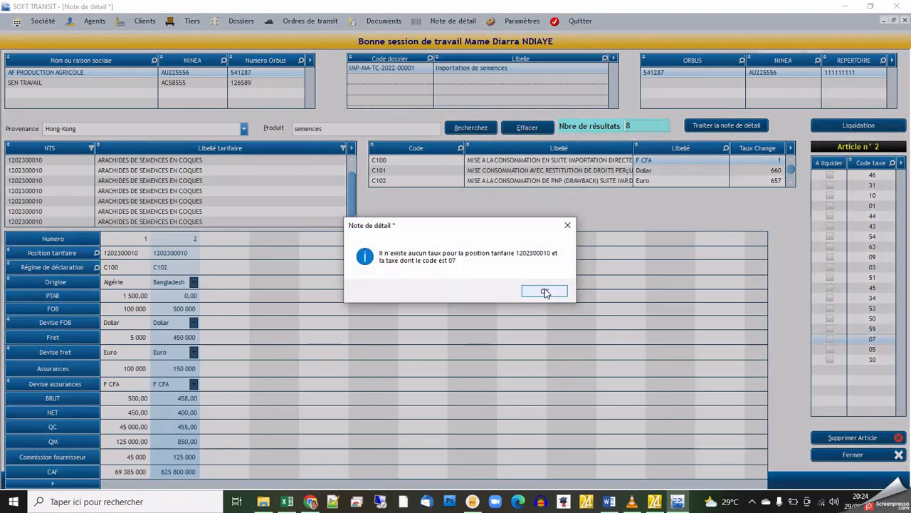
click(544, 290)
click(544, 290)
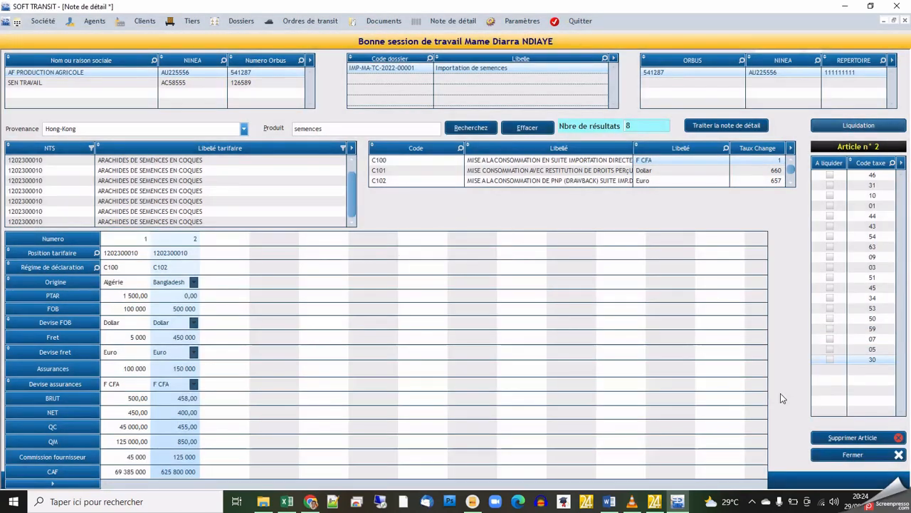
Close the note de détail entry form and open the note de détail consultation.
click(853, 456)
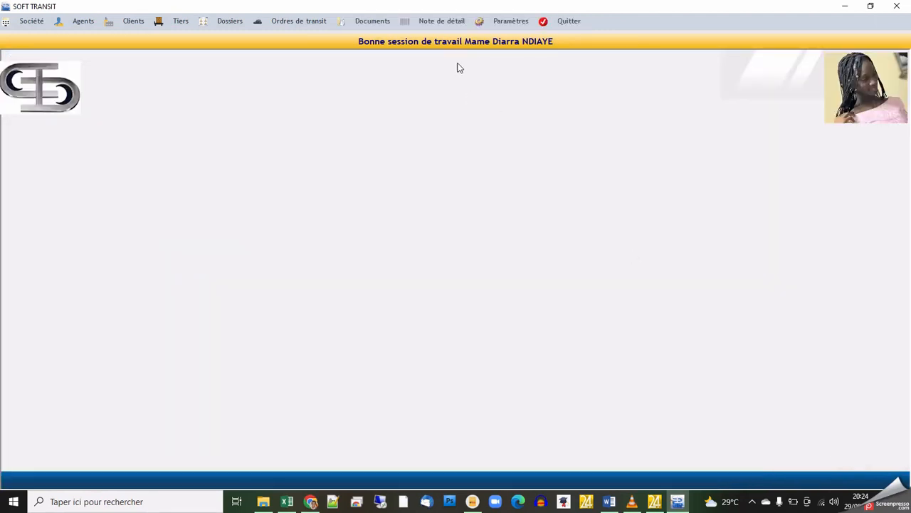
click(439, 22)
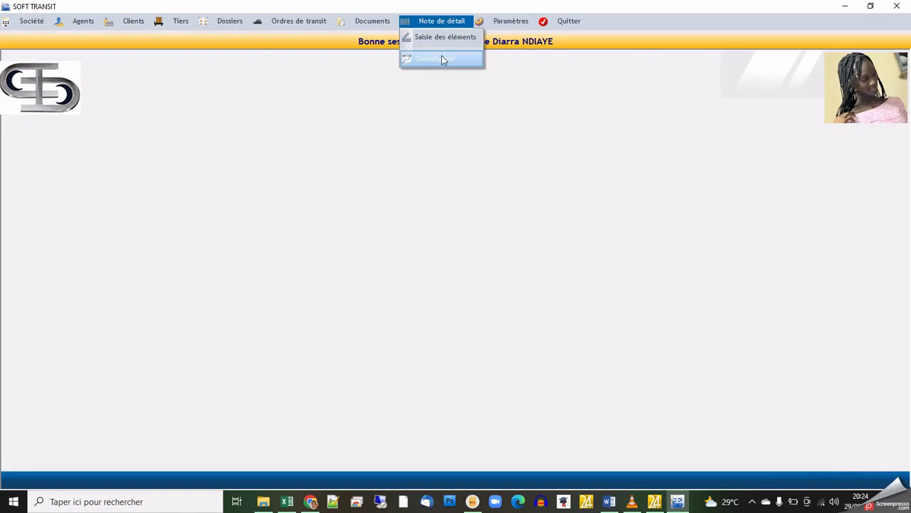
click(442, 58)
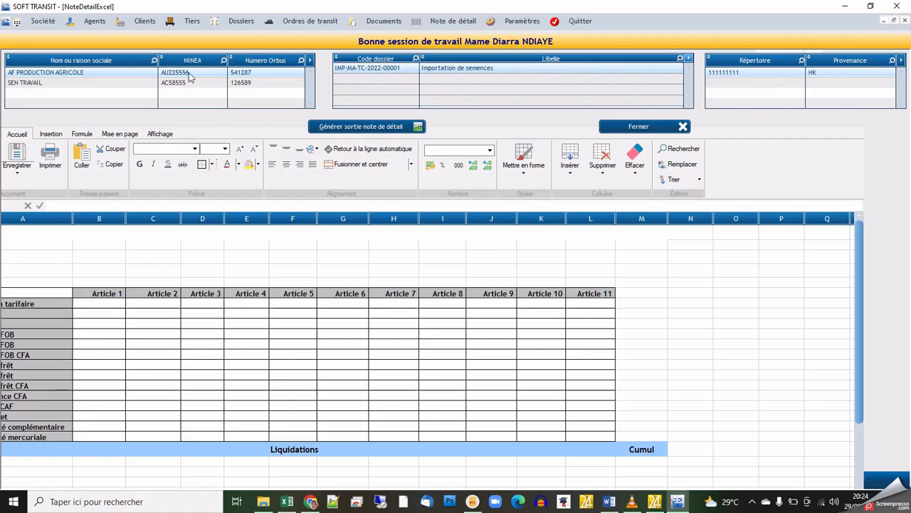
Generate the note de détail output for AF PRODUCTION AGRICOLE's dossier "Importation de semences".
click(132, 85)
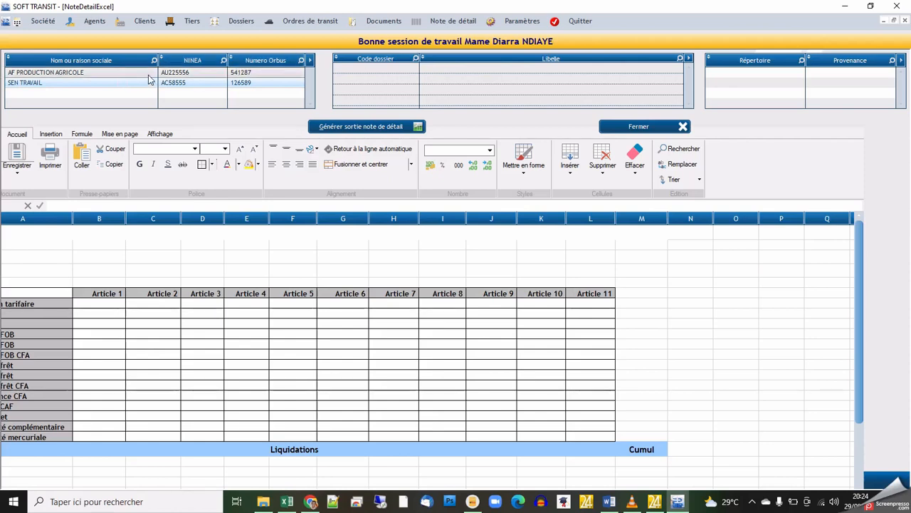
click(148, 74)
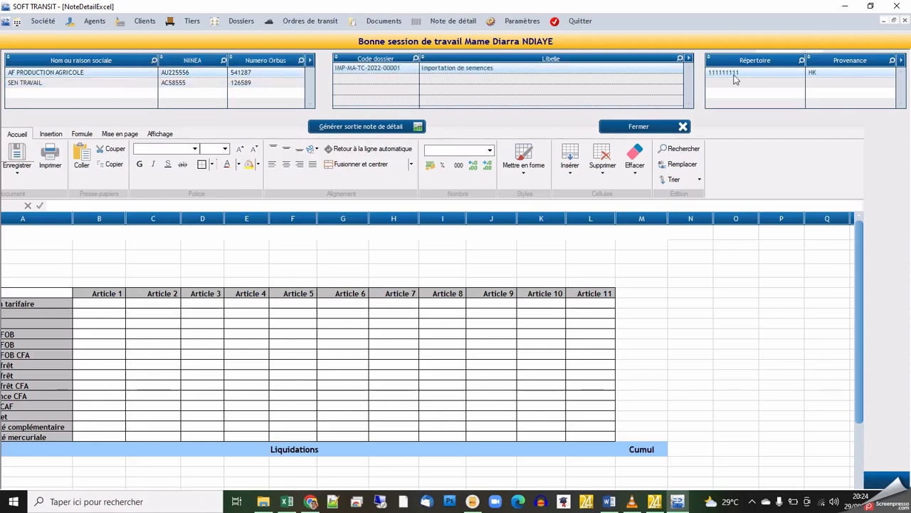
click(369, 126)
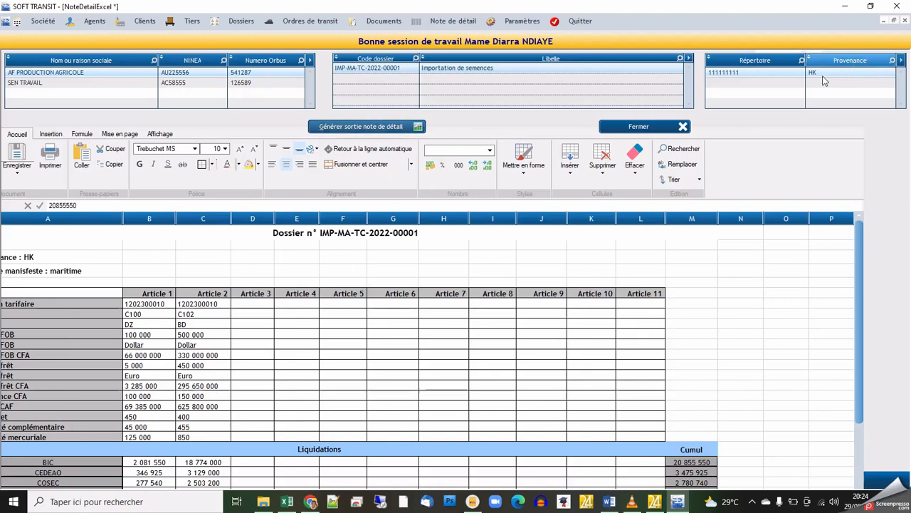
Review the generated sheet's article values, liquidations and cumulative amounts, and close the consultation.
scroll(626, 235, down, 2)
scroll(680, 244, down, 2)
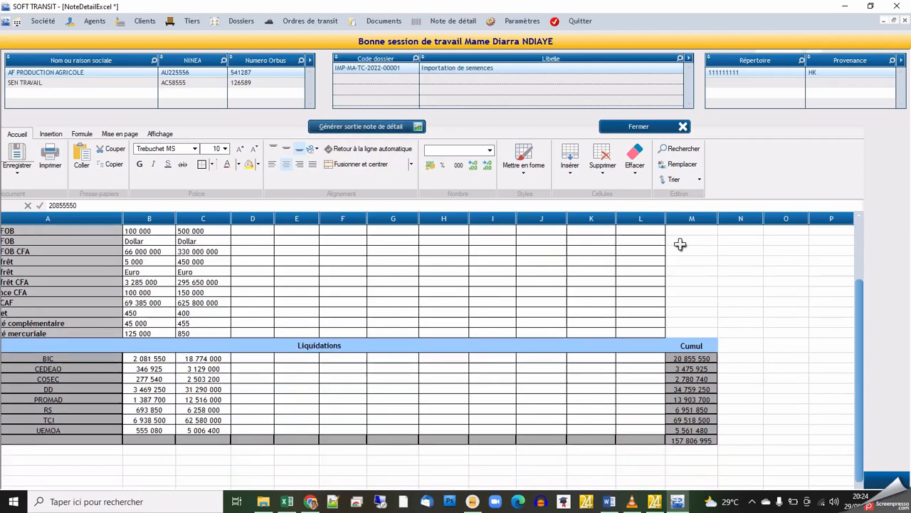
scroll(679, 244, up, 4)
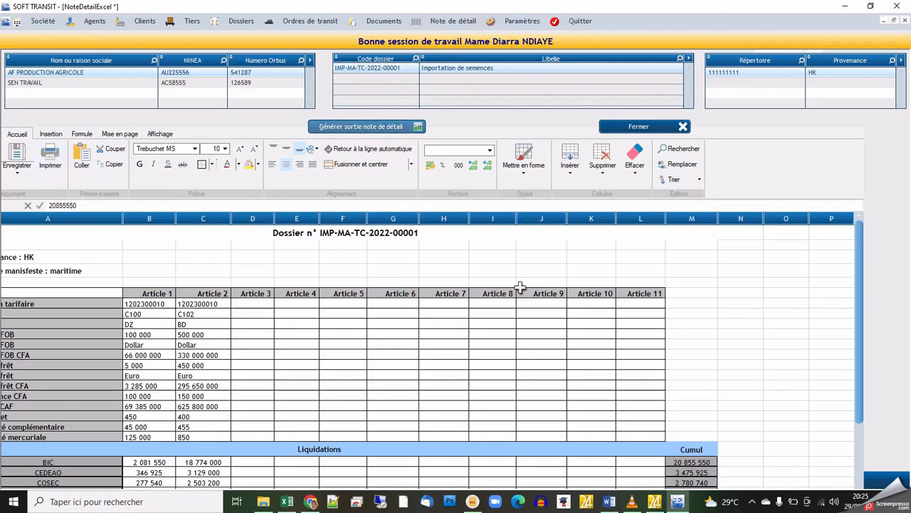
click(648, 128)
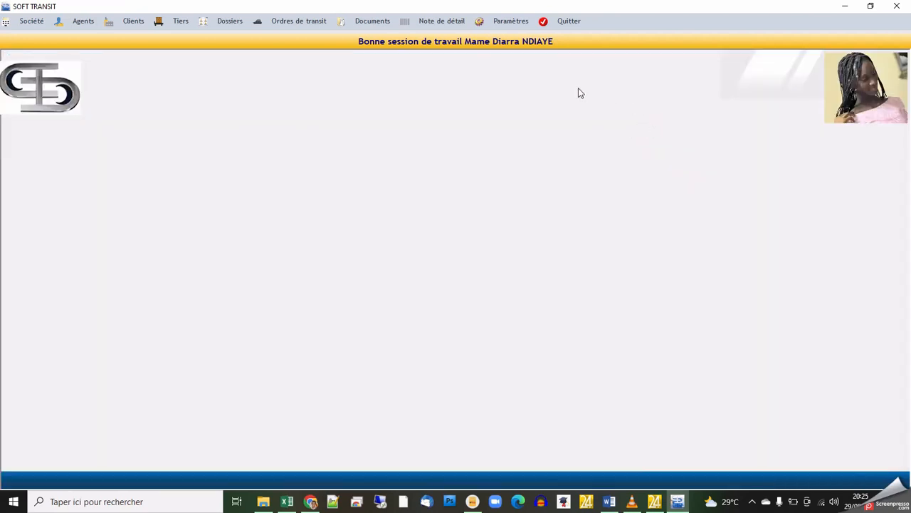
Open the TEC form for modifying a levy's rate, "Modification du taux d'un prélèvement".
click(522, 26)
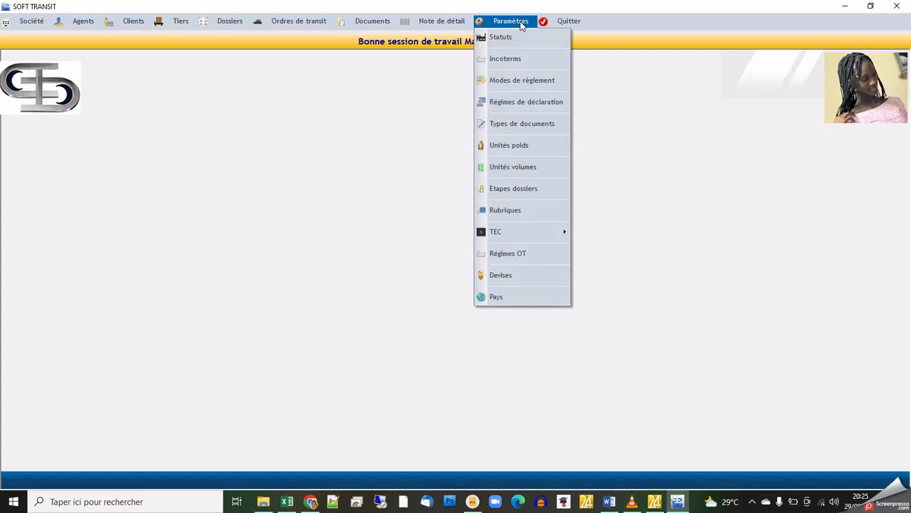
mouse_move(511, 234)
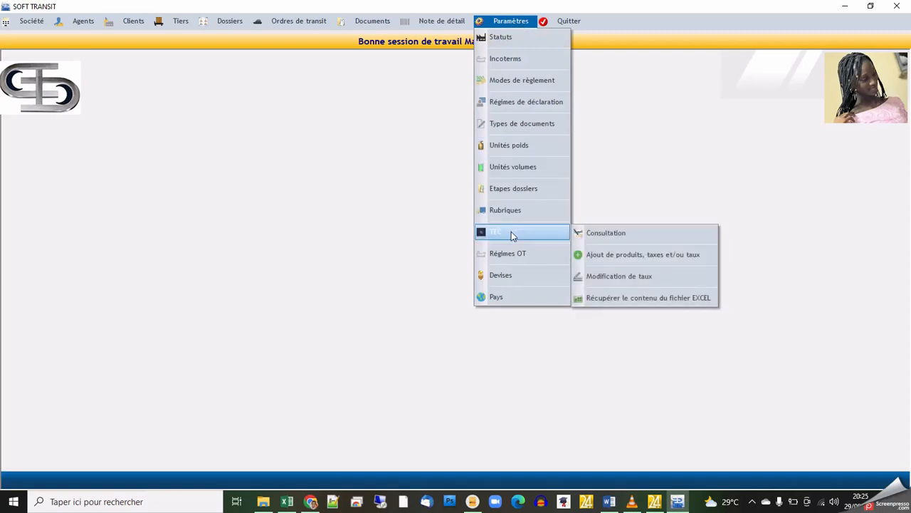
click(616, 255)
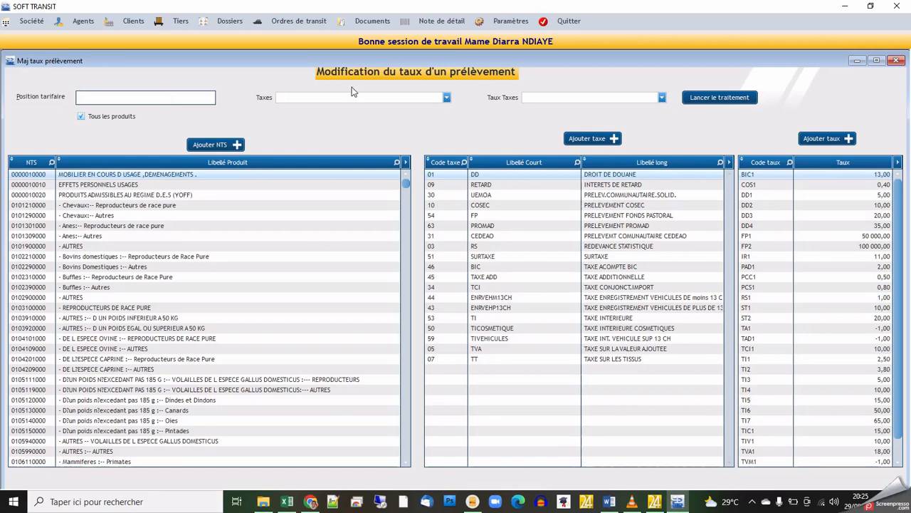
Choose PRELEVEMT COMUNAUTAIRE CEDEAO as the tax and DD3 as its rate.
click(447, 97)
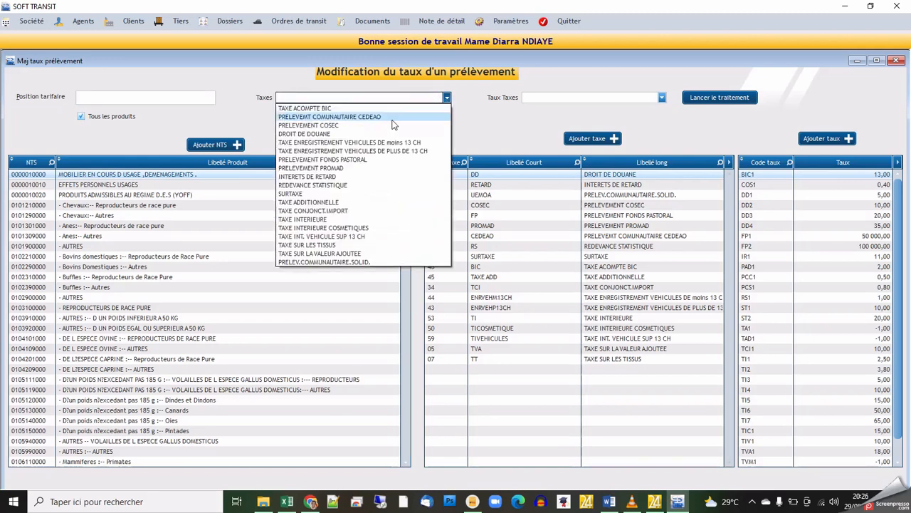
click(391, 118)
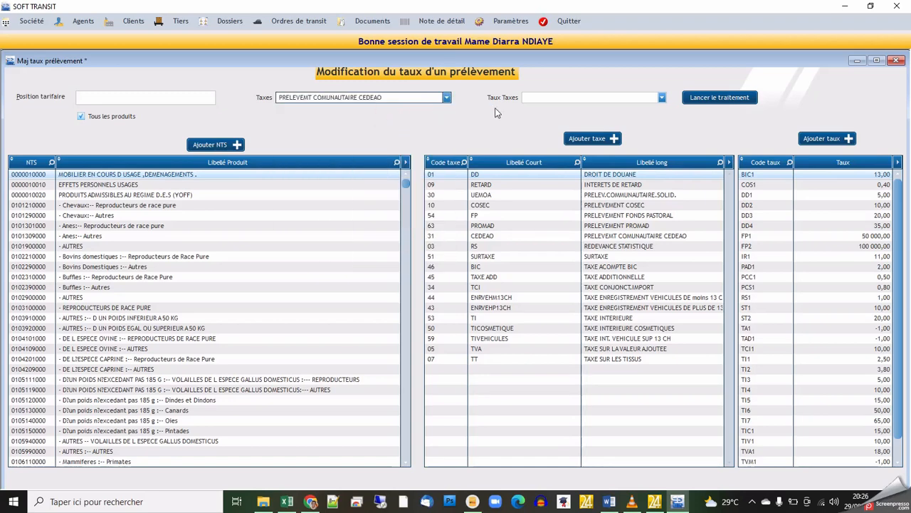
click(662, 99)
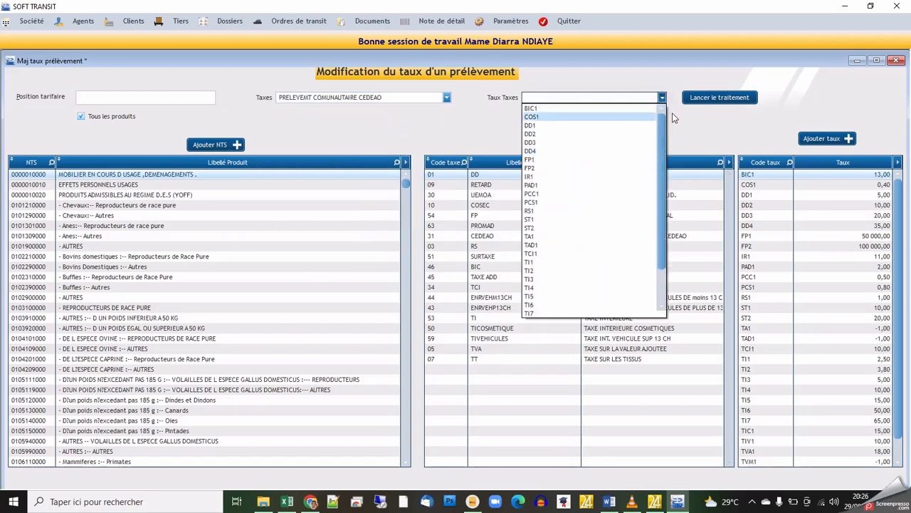
click(606, 143)
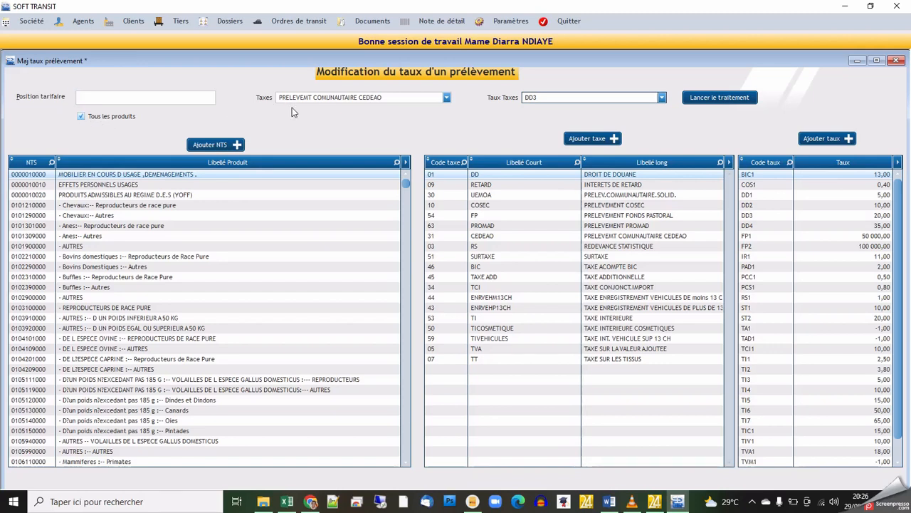
Enter "zzzzzzzz" as the tariff position and turn off the application to all products.
click(123, 97)
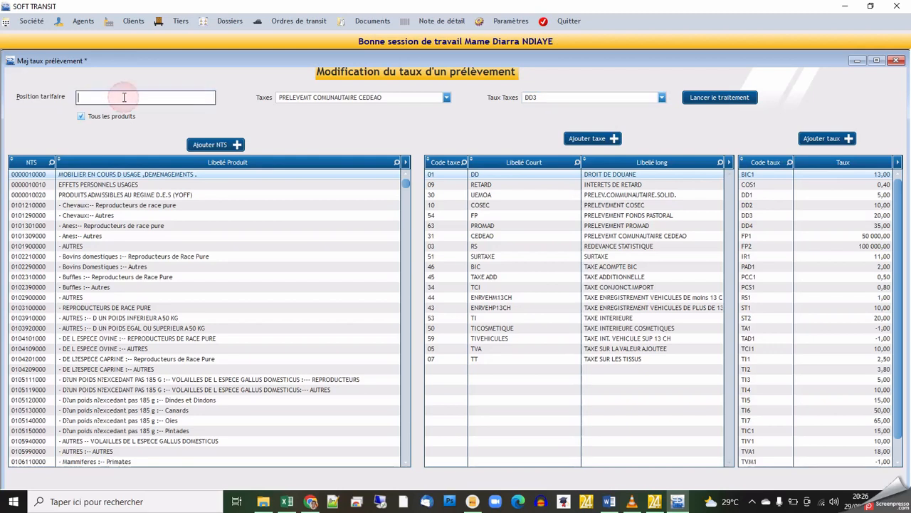
text(2)
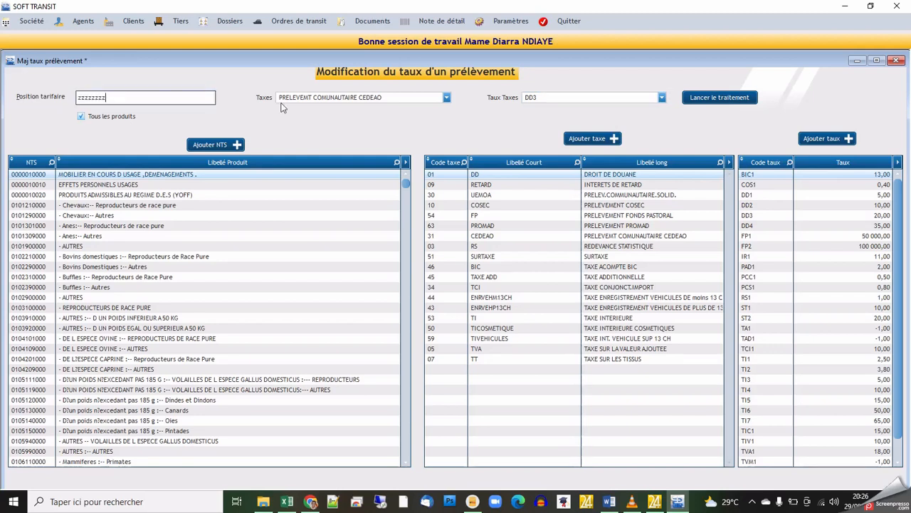
click(561, 103)
click(553, 97)
click(92, 119)
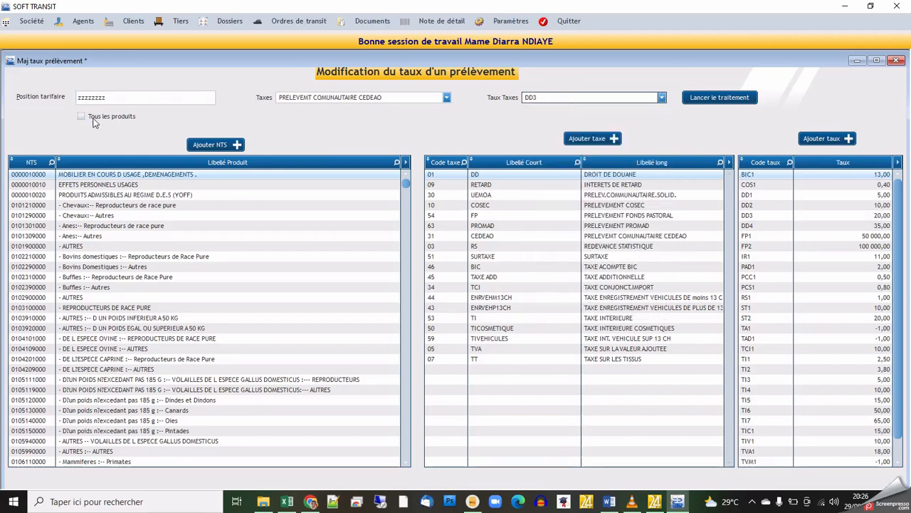